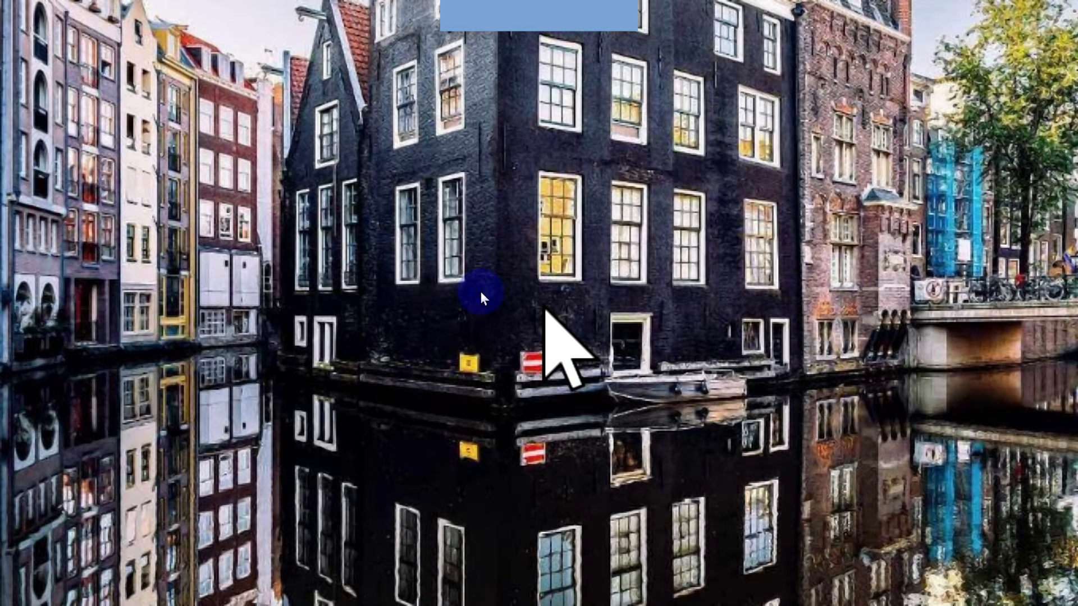
Open the display adapter properties for Display 1 from the advanced display settings.
right_click(482, 294)
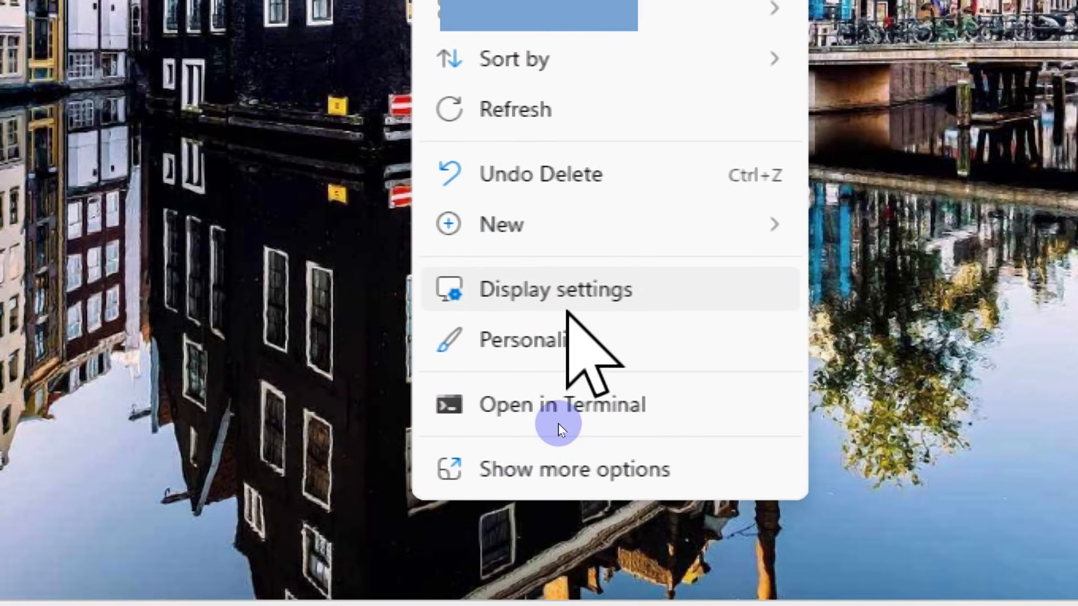
click(568, 300)
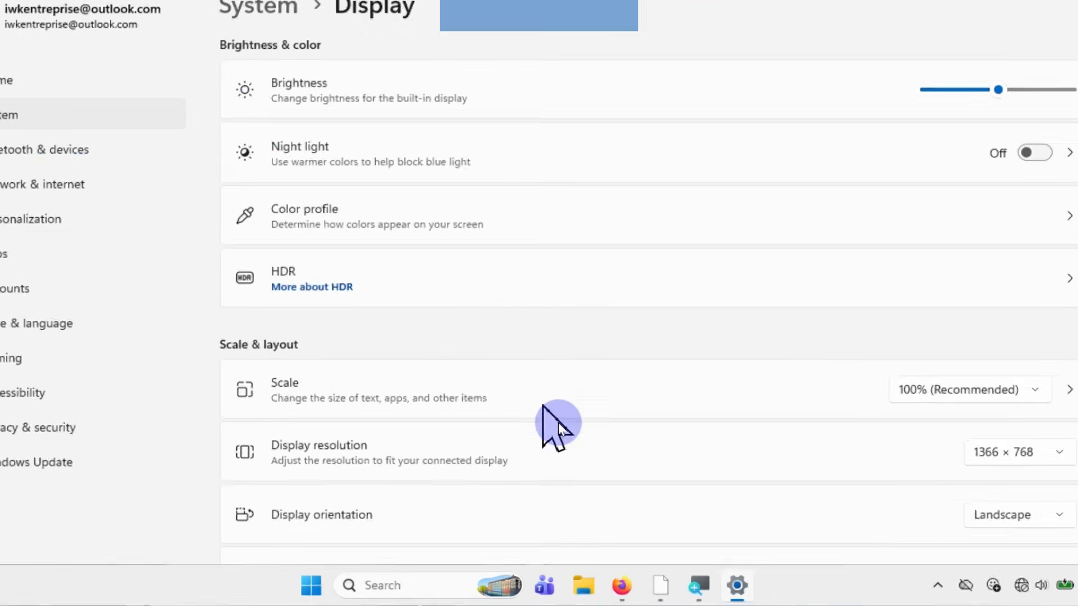
scroll(558, 424, down, 4)
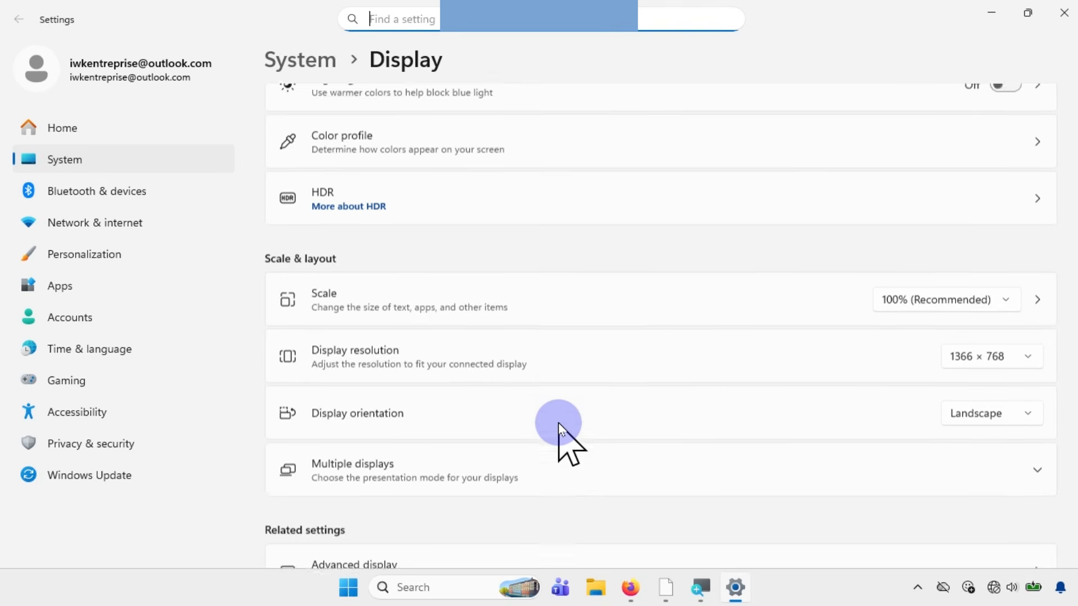
scroll(559, 425, down, 2)
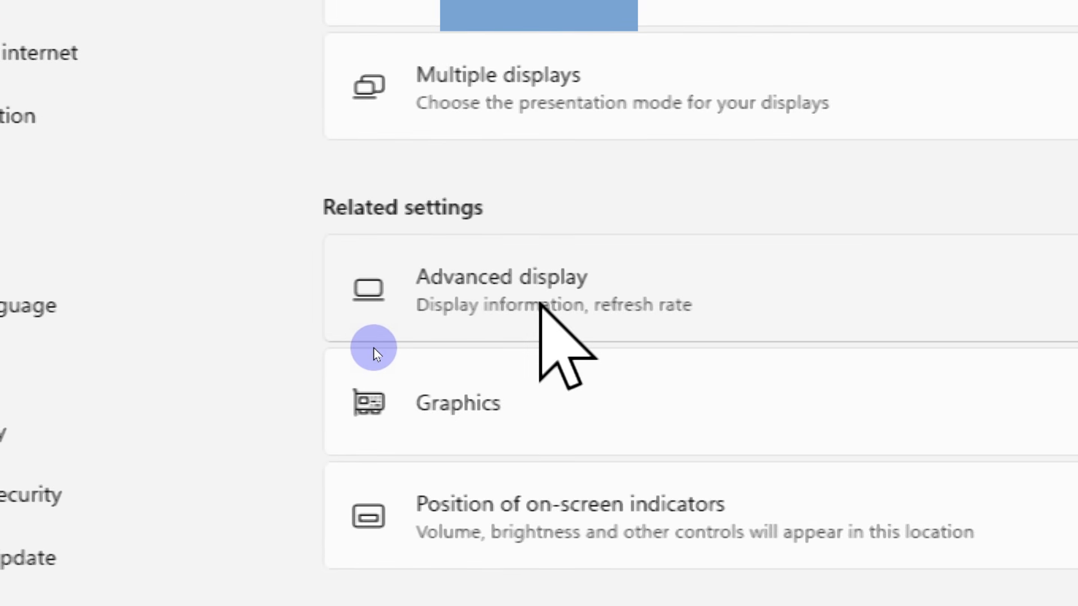
click(372, 347)
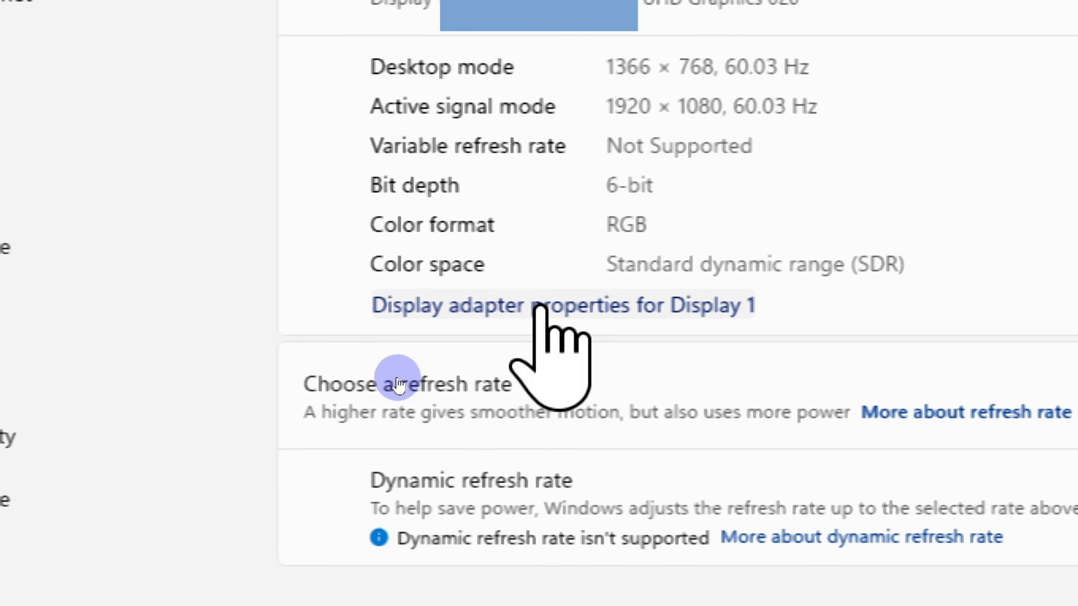
click(539, 308)
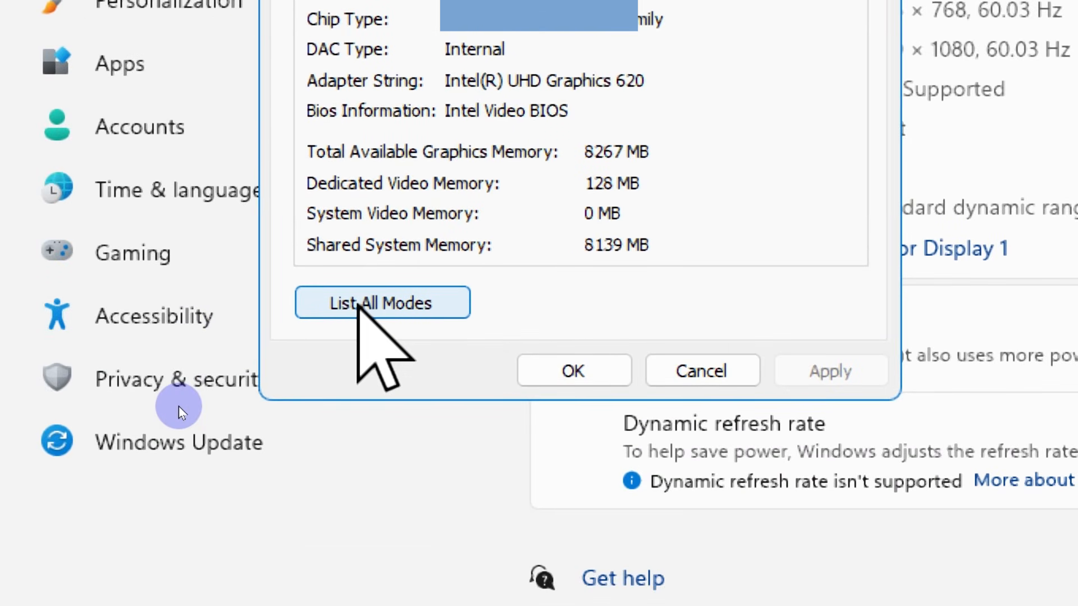
Set the adapter's display mode to 1920 by 1080, True Color (32 bit), 60 Hertz, apply it and close the properties.
click(360, 305)
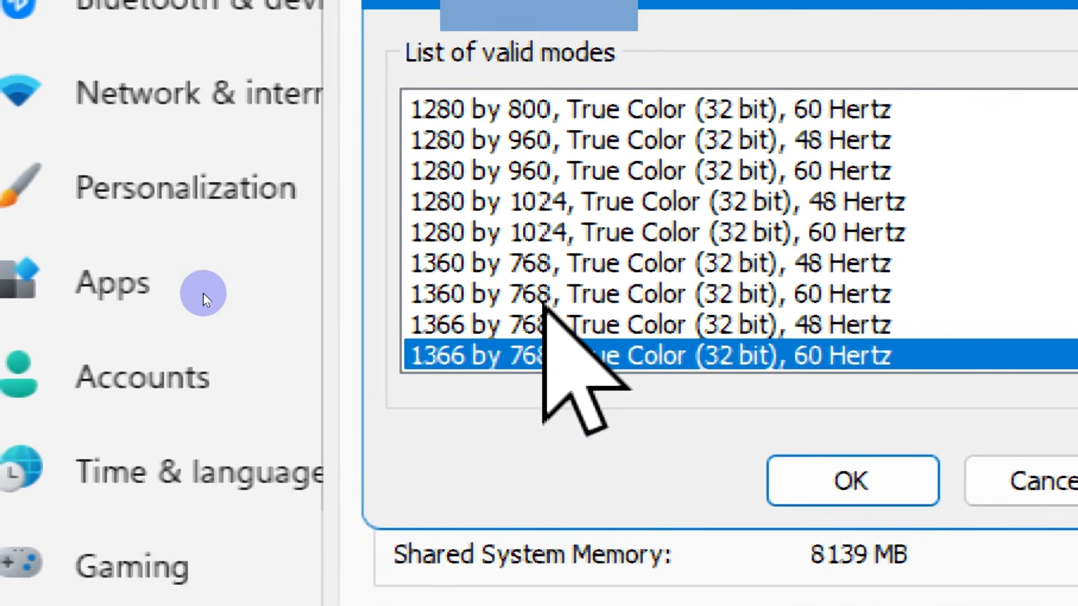
scroll(537, 472, down, 1)
scroll(544, 306, down, 1)
scroll(543, 306, up, 1)
scroll(544, 306, down, 3)
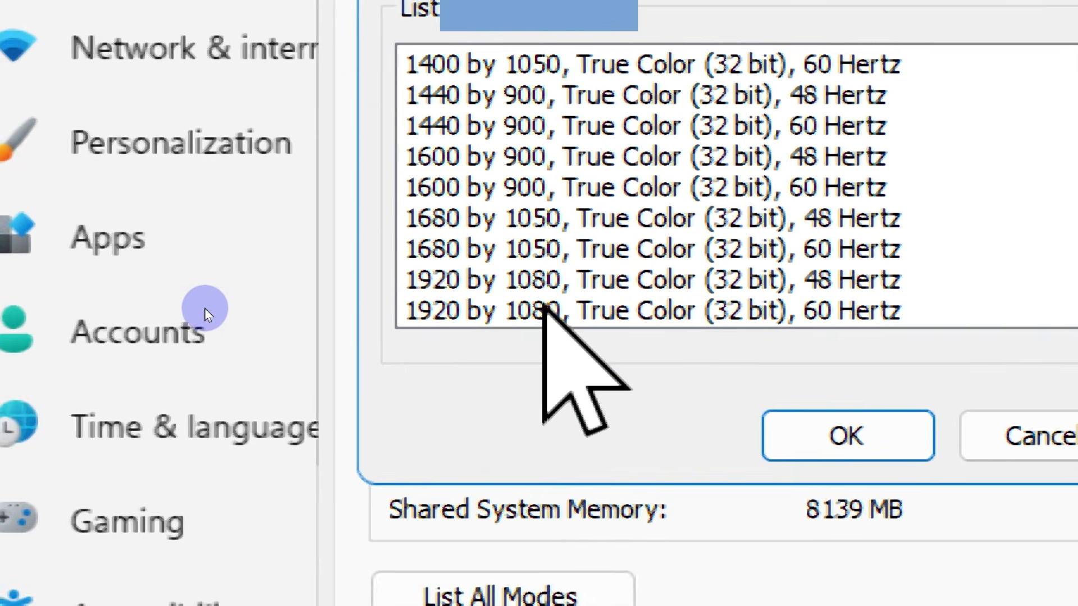
click(539, 318)
click(505, 348)
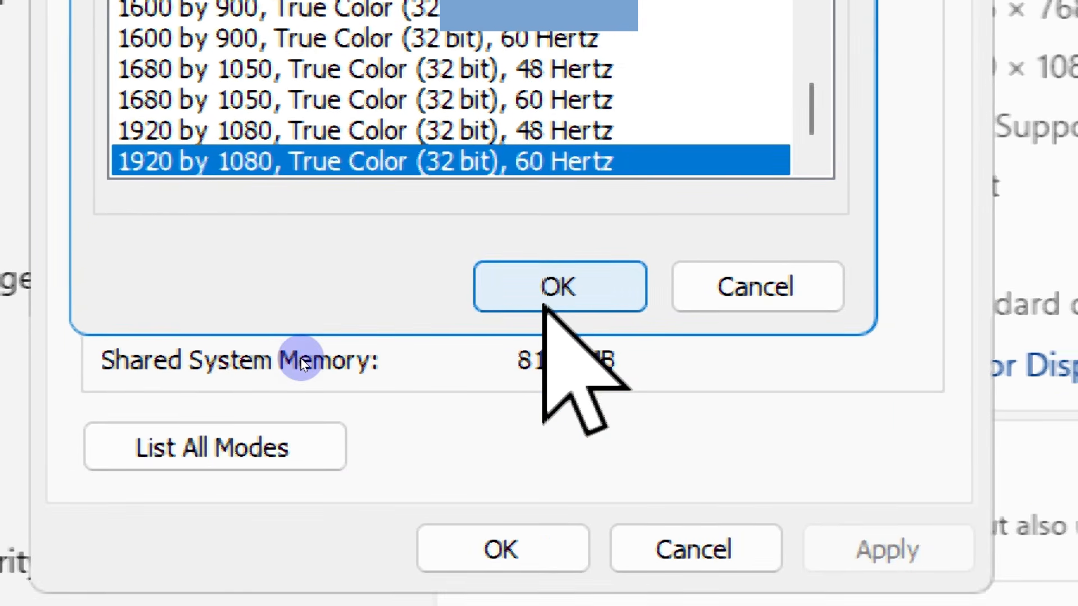
click(543, 303)
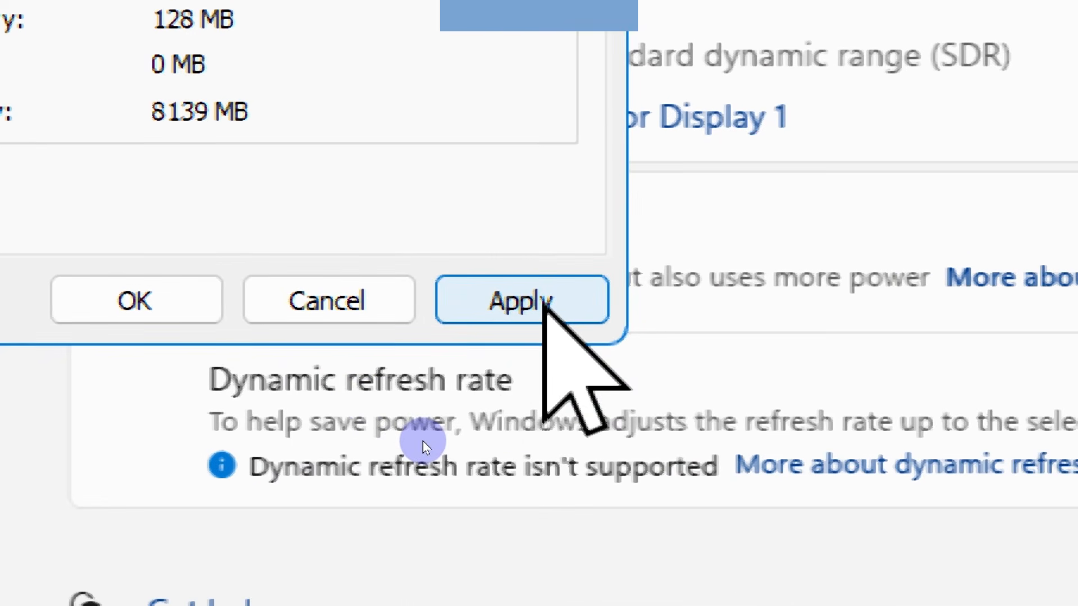
click(521, 301)
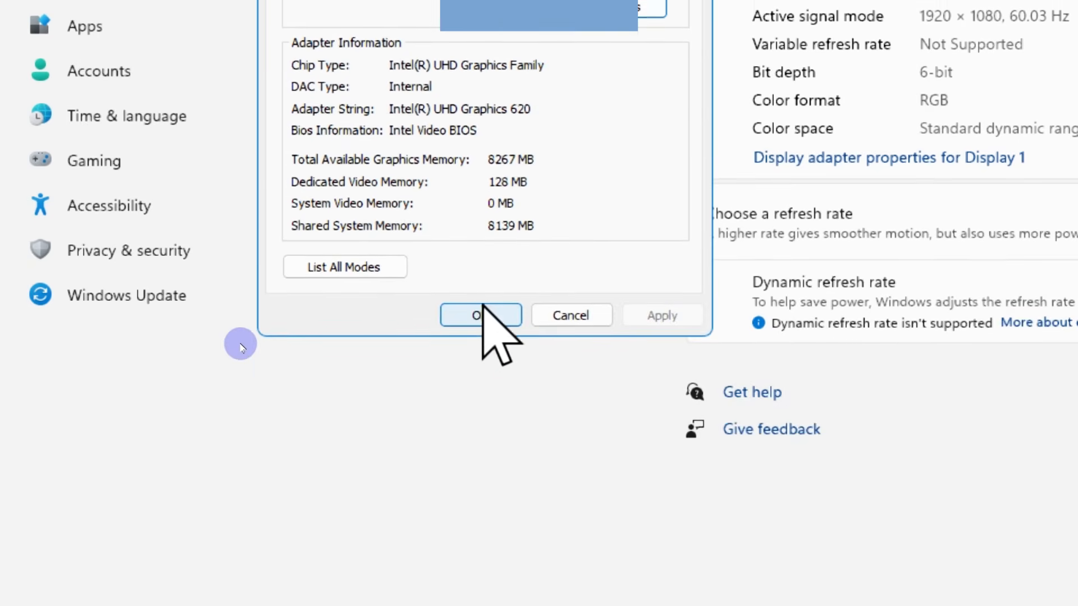
click(480, 587)
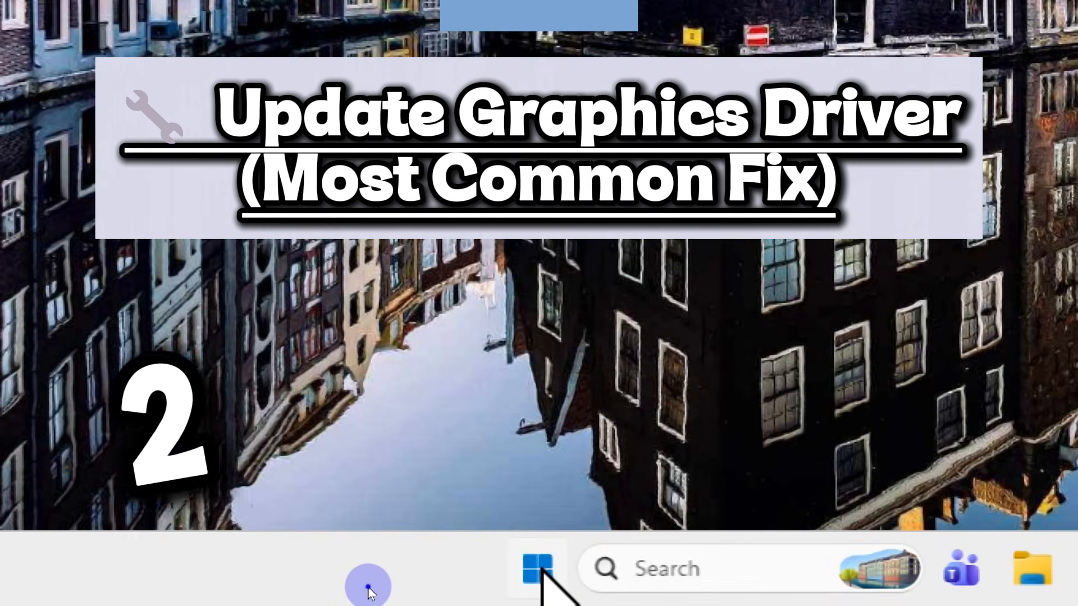
Open Device Manager and expand the Display adapters category.
right_click(366, 587)
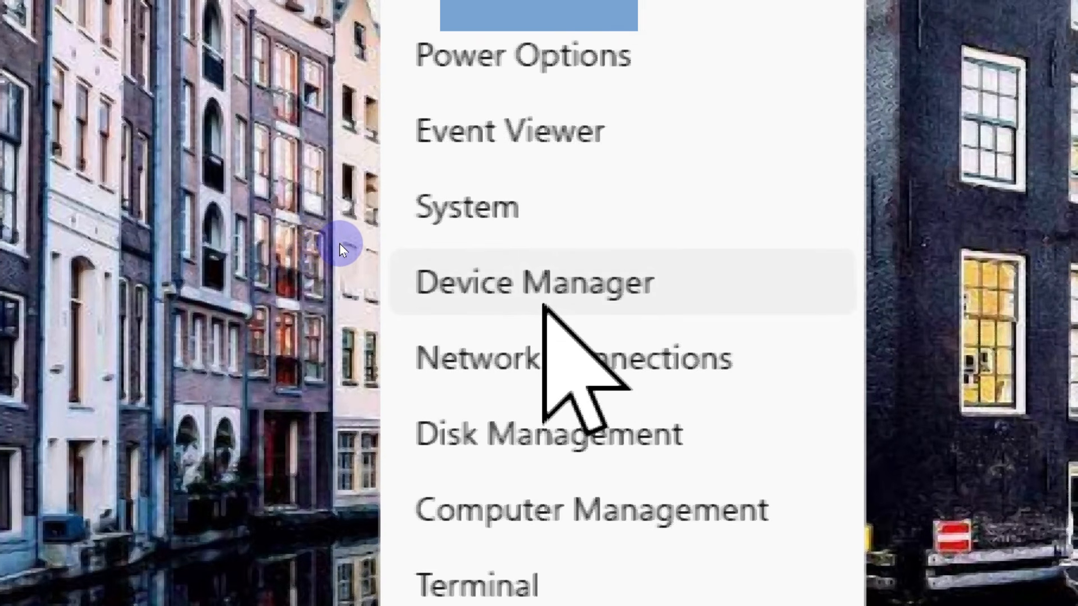
click(545, 275)
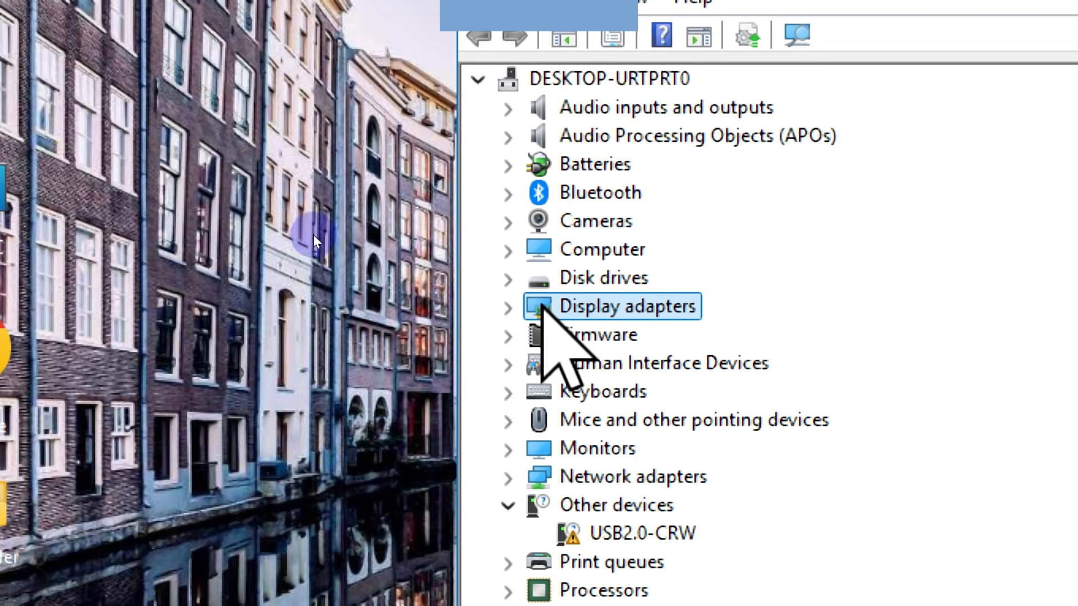
double_click(542, 305)
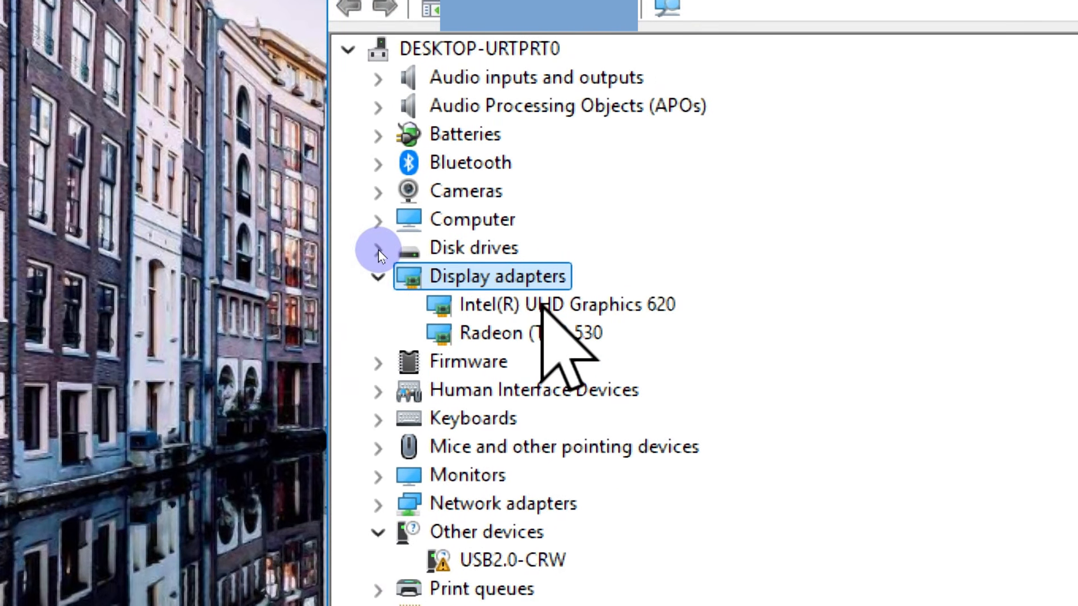
Run an automatic driver search for the Intel(R) UHD Graphics 620 adapter, then close the update wizard and Device Manager.
right_click(542, 306)
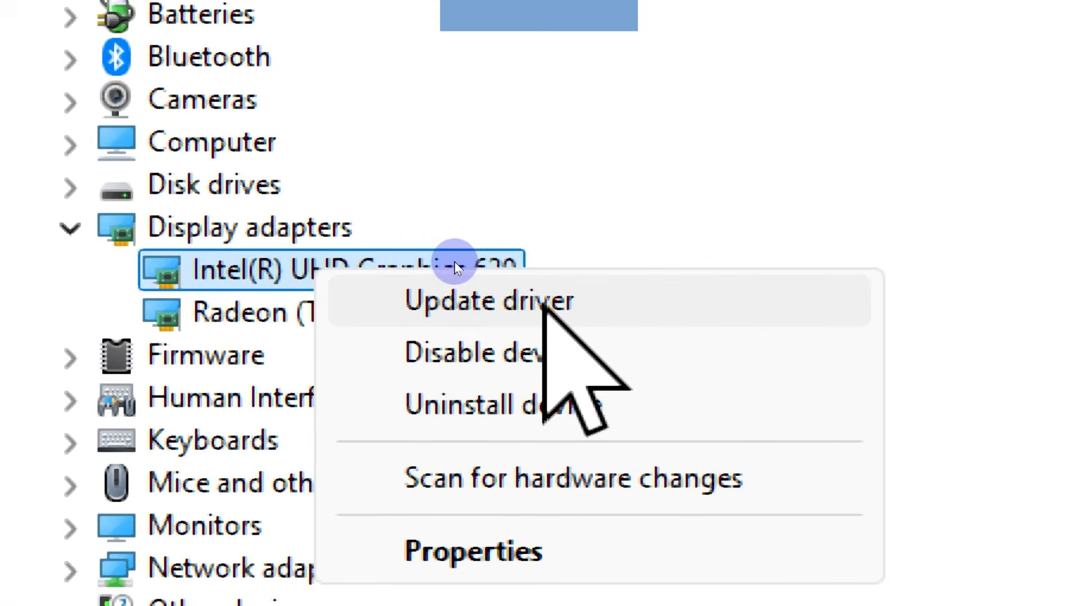
click(544, 306)
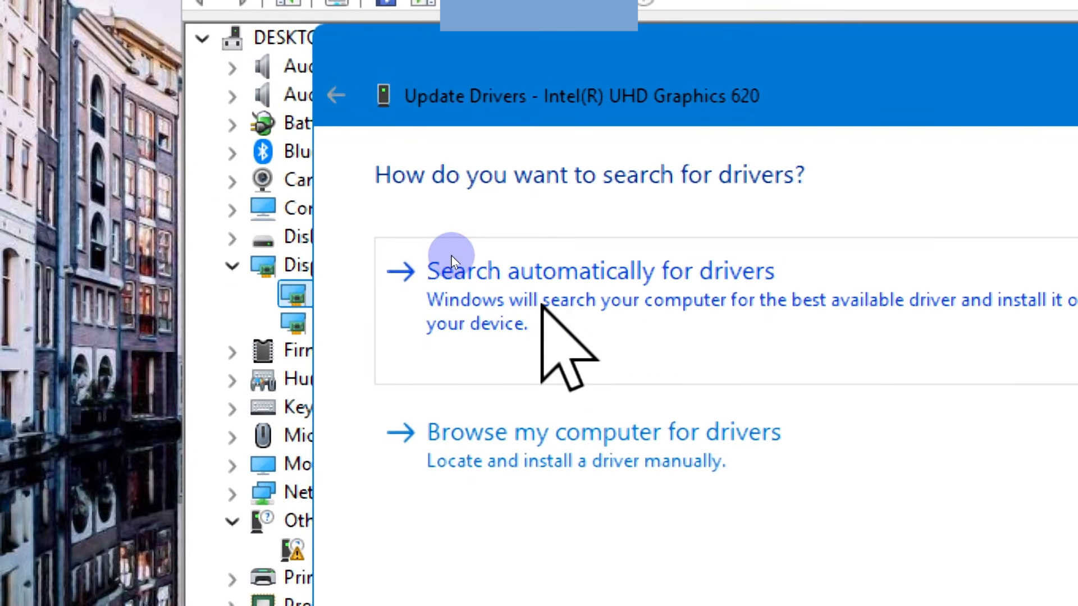
click(523, 263)
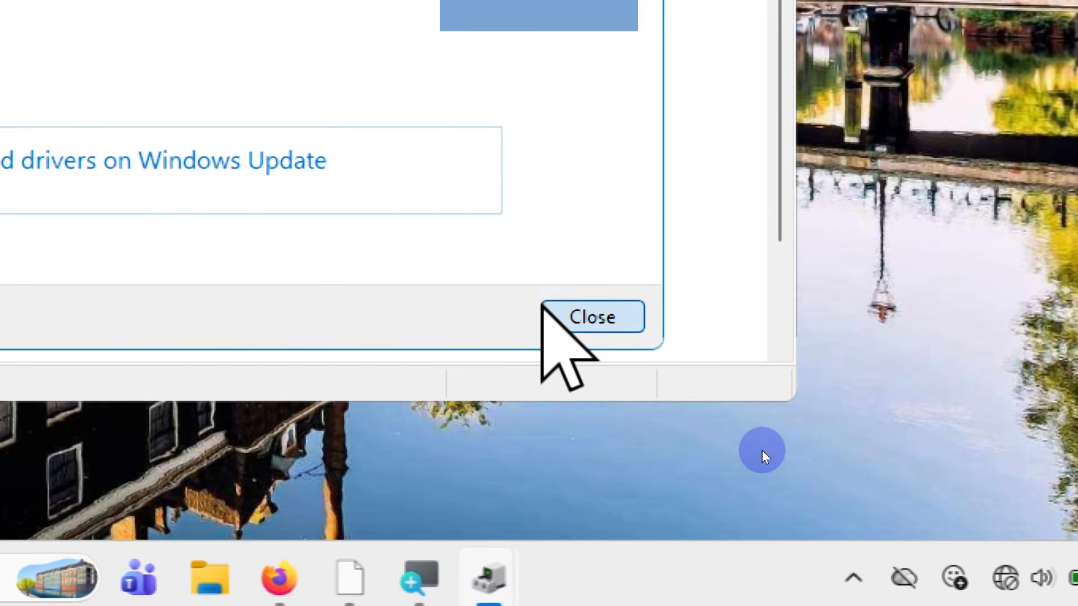
click(544, 307)
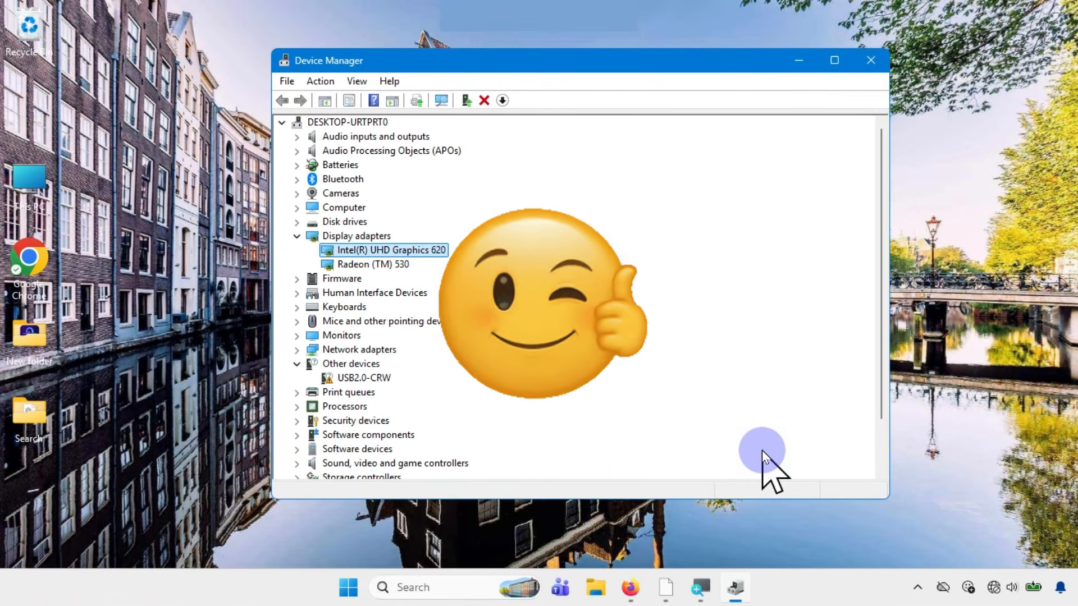
click(870, 61)
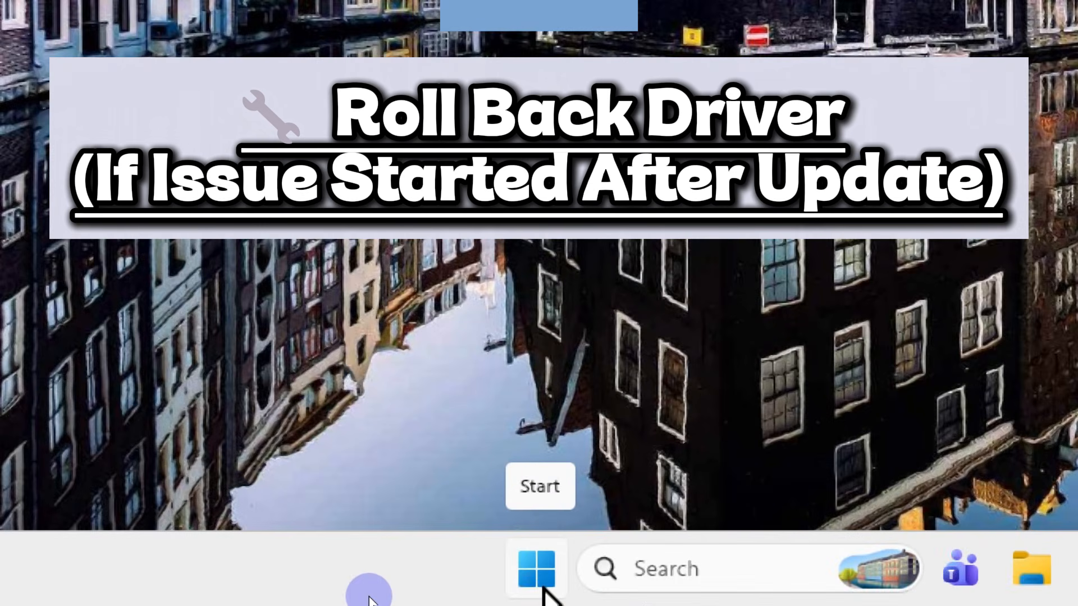
Open the device properties of the Intel(R) UHD Graphics 620 adapter in Device Manager.
right_click(369, 598)
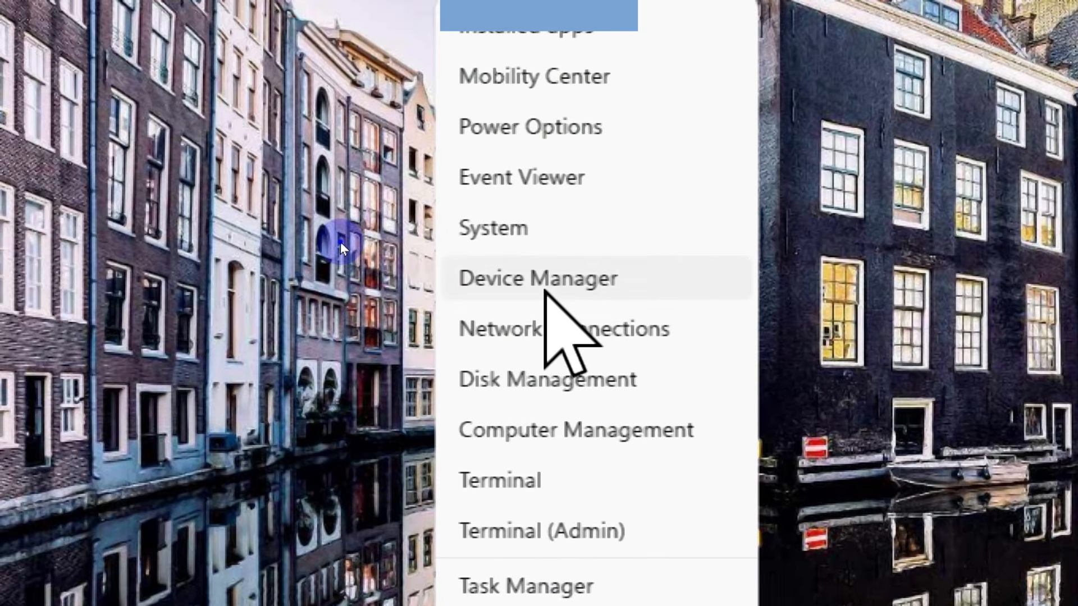
click(545, 281)
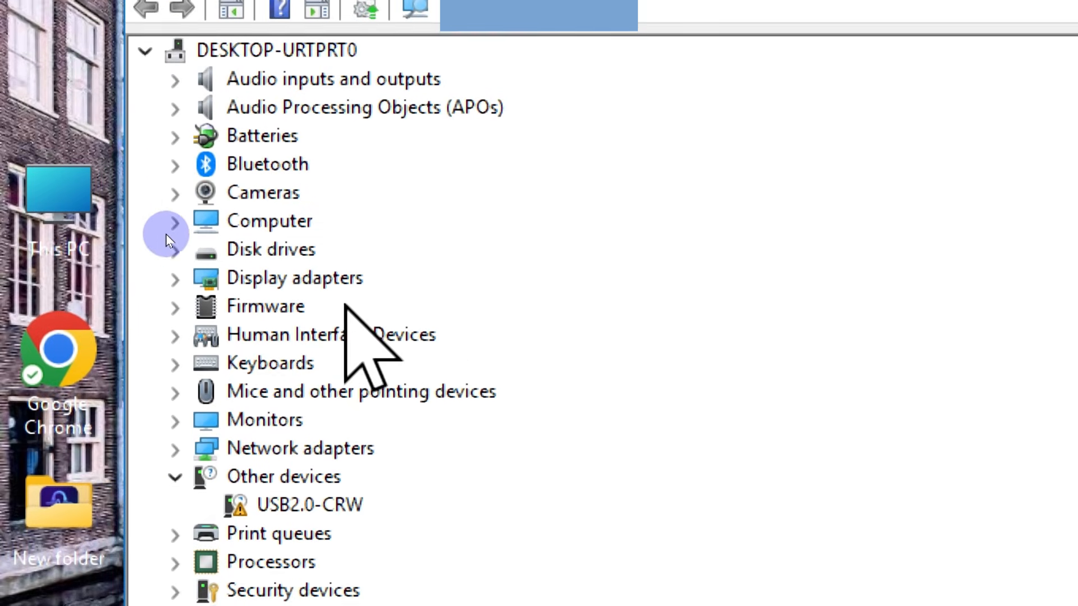
click(178, 302)
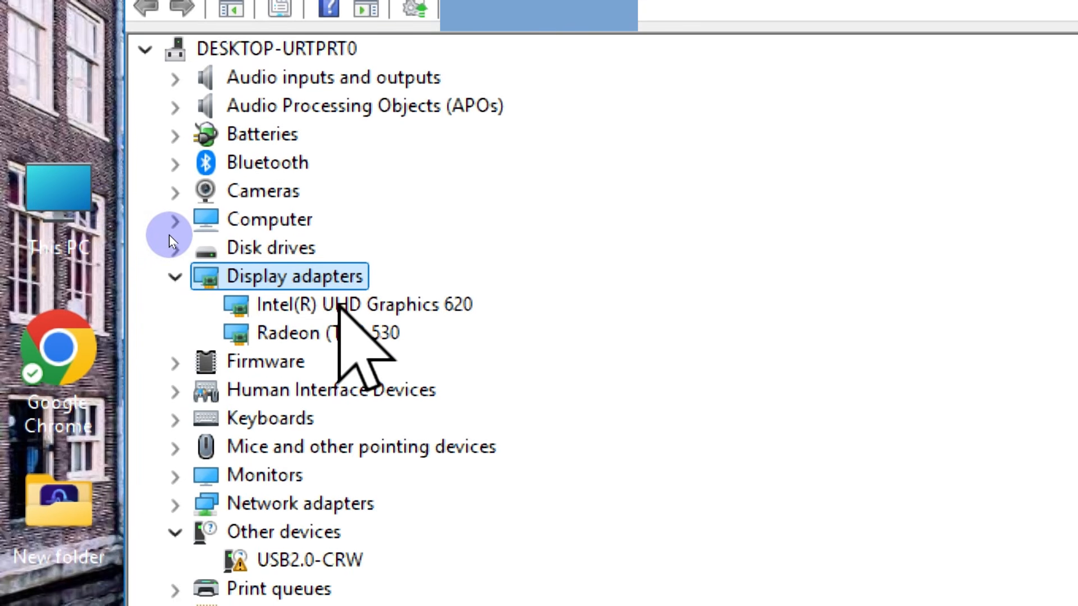
right_click(340, 305)
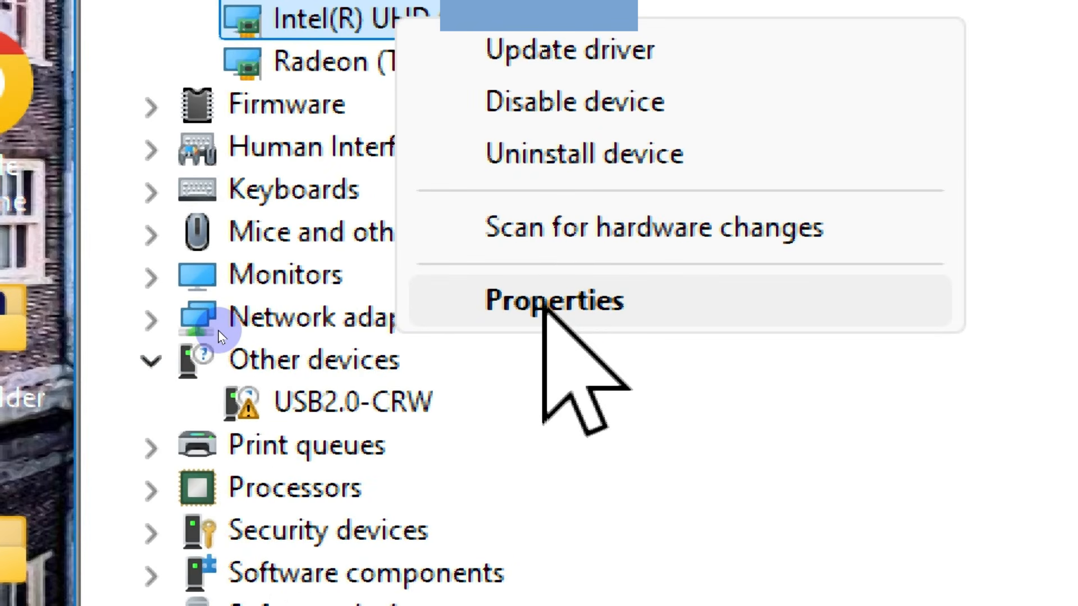
click(544, 307)
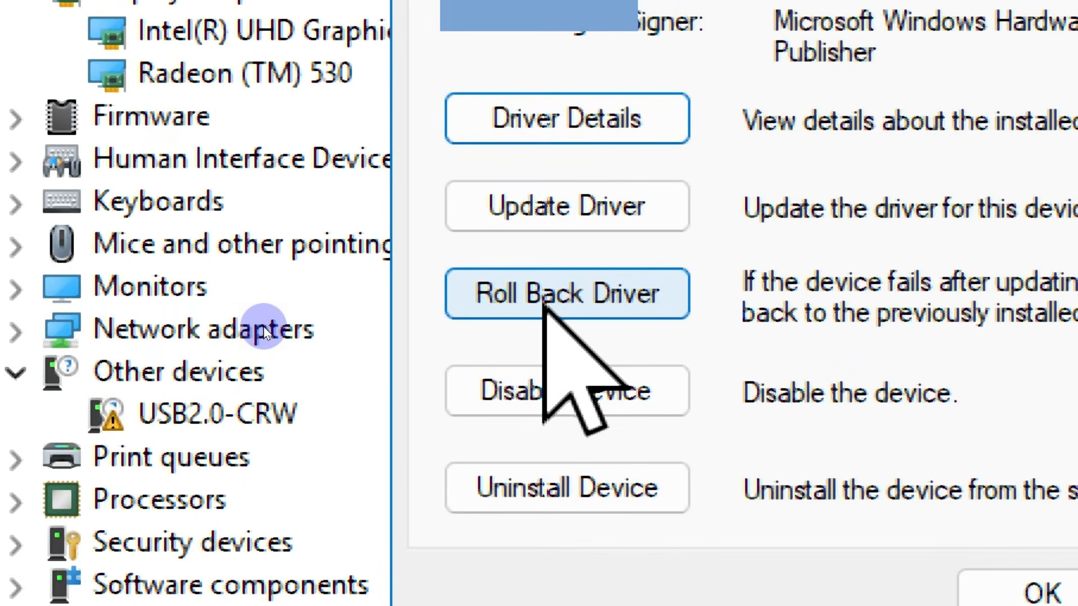
Roll back the Intel(R) UHD Graphics 620 driver, giving a reason for the rollback.
click(528, 304)
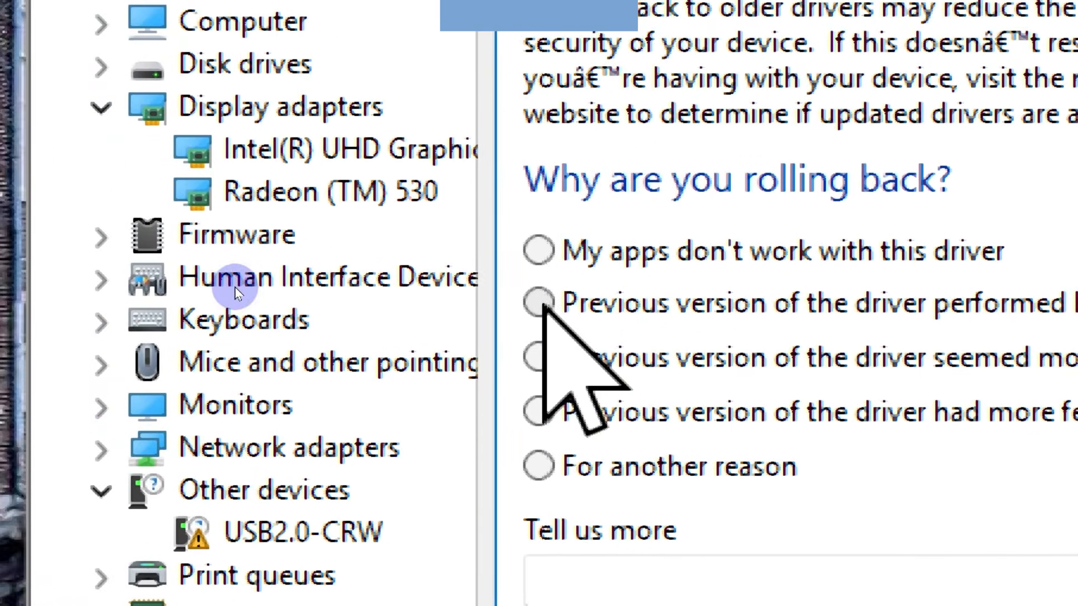
click(293, 250)
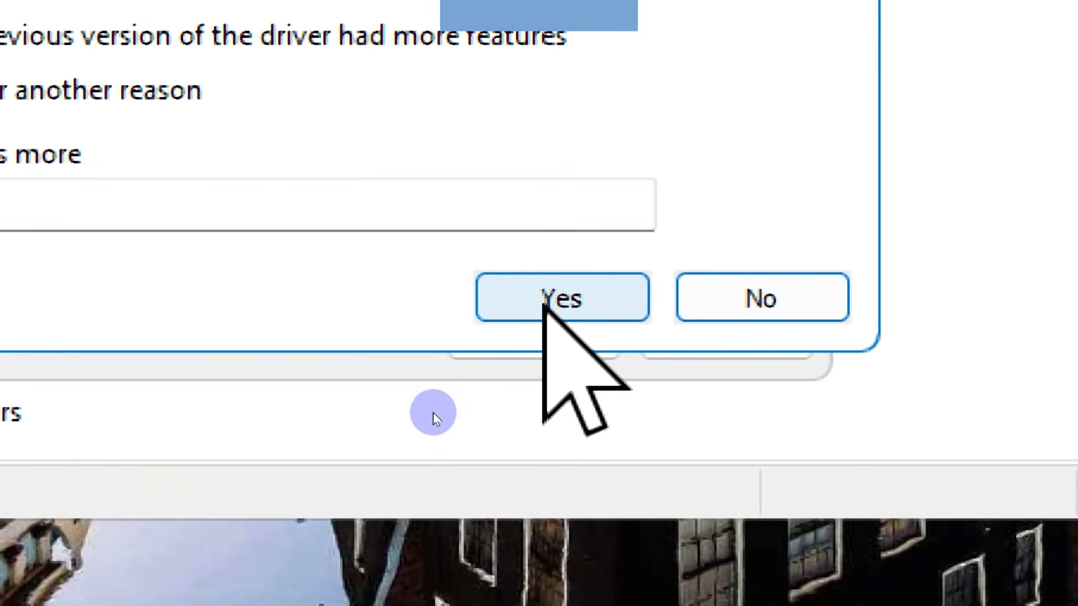
click(544, 304)
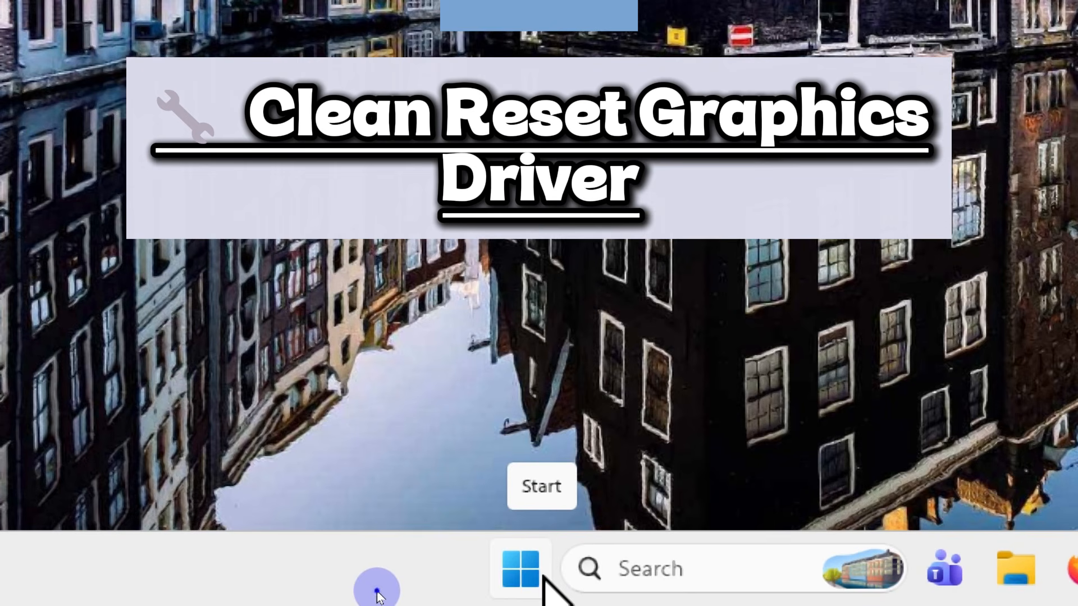
Reopen Device Manager and show the devices under Display adapters.
right_click(542, 576)
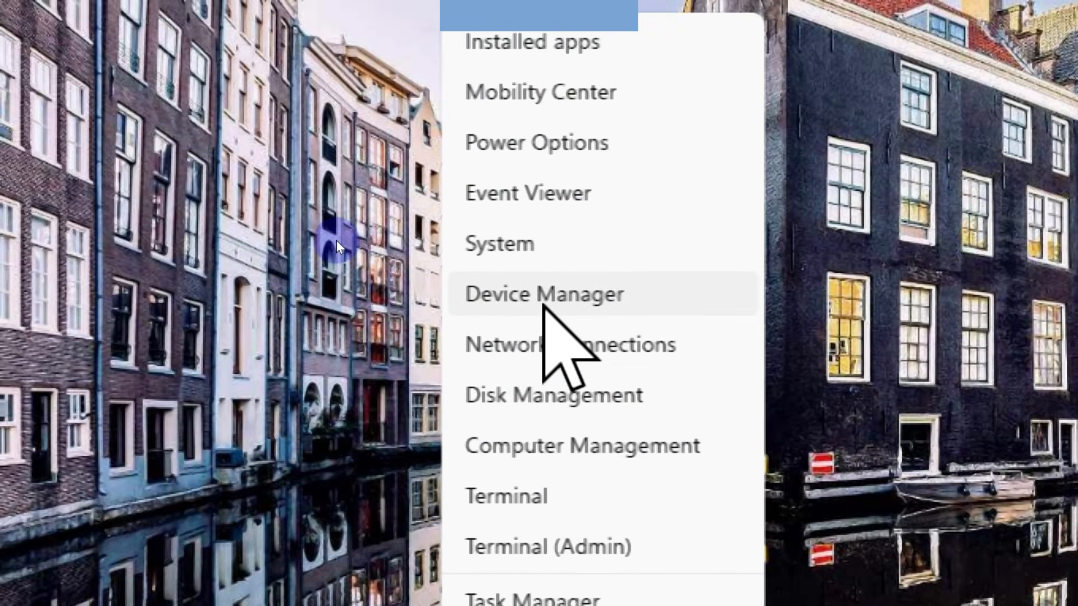
click(336, 241)
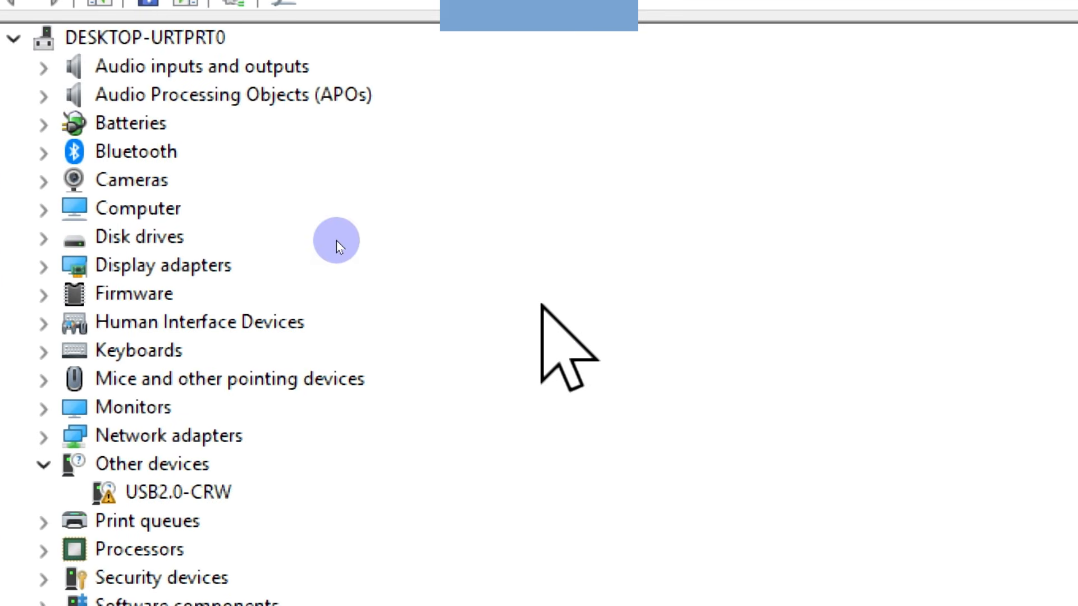
click(219, 309)
click(175, 309)
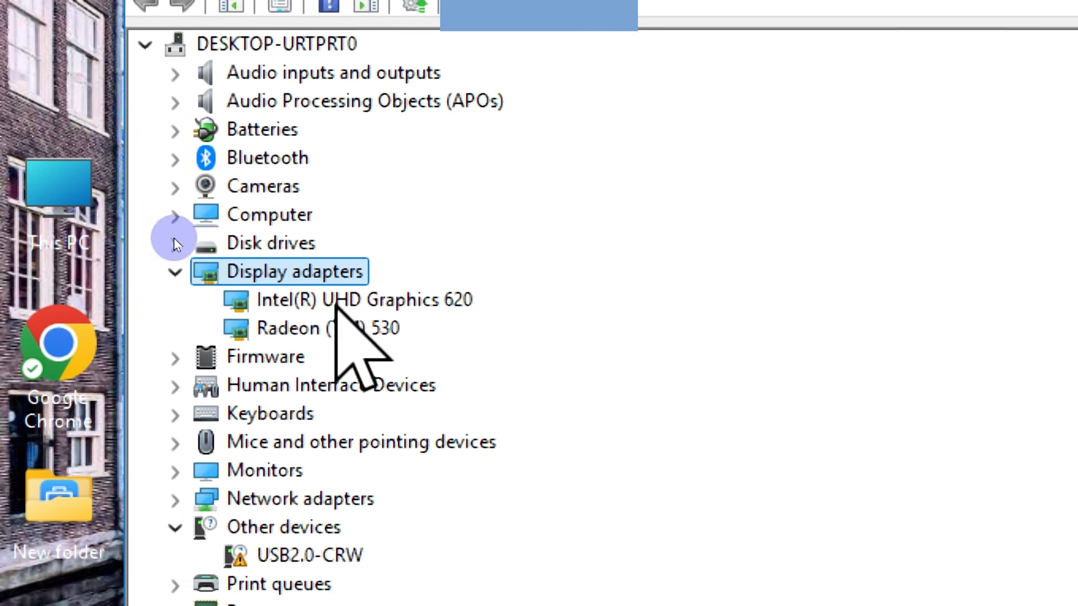
Uninstall the Intel(R) UHD Graphics 620 device with the option to attempt to remove its driver enabled.
click(357, 303)
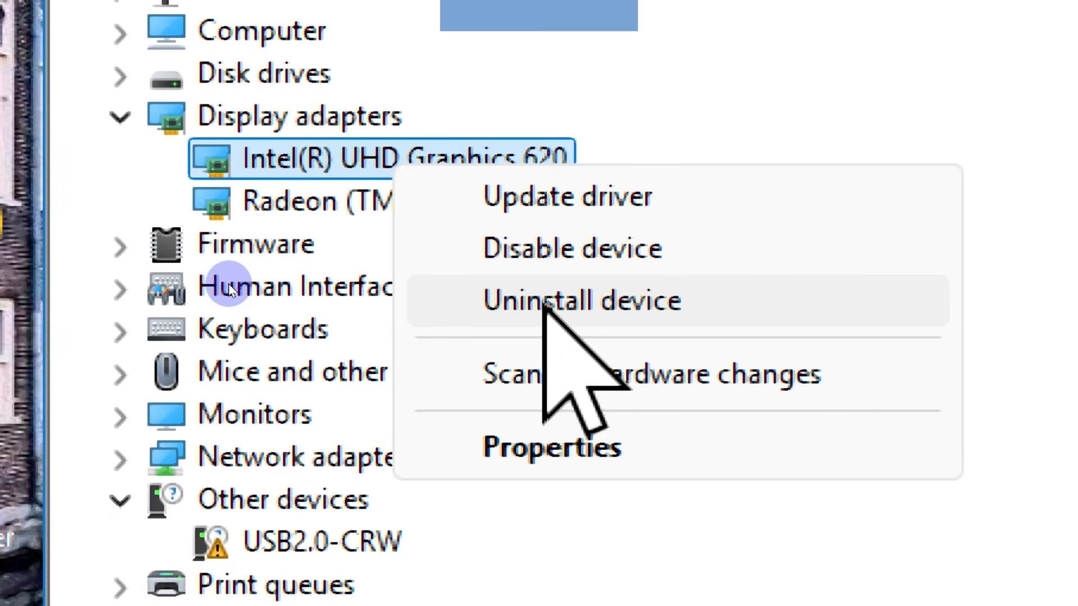
click(544, 305)
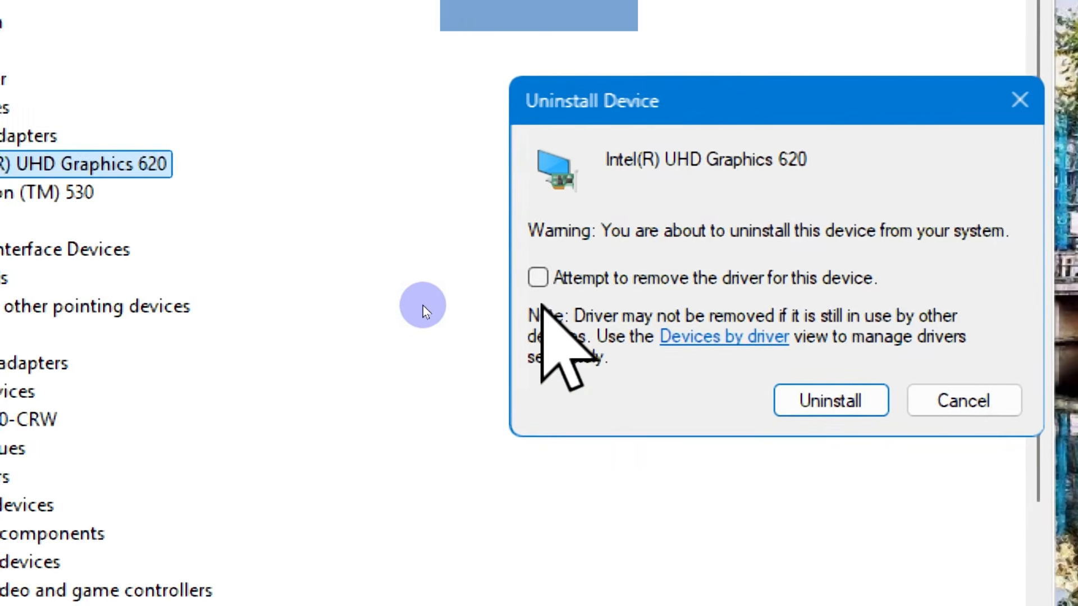
click(537, 282)
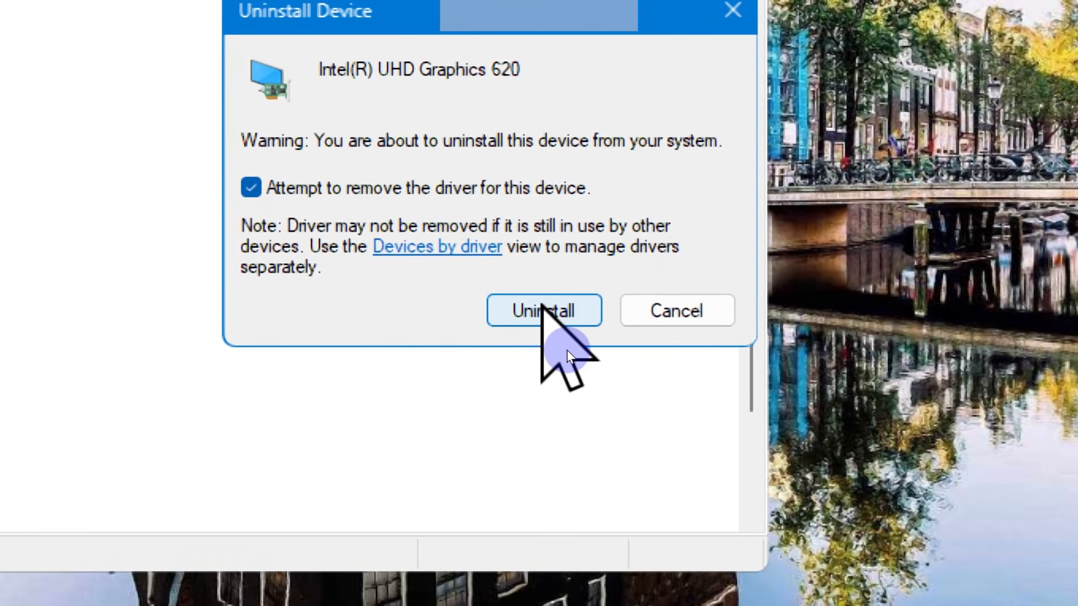
click(542, 308)
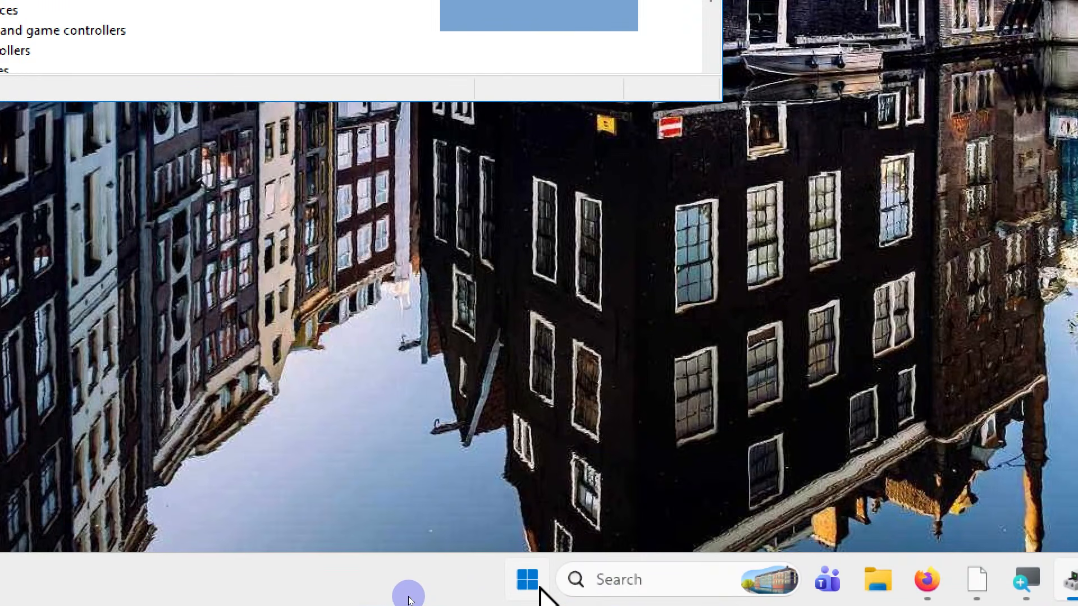
Open the power options for restarting the computer.
click(540, 587)
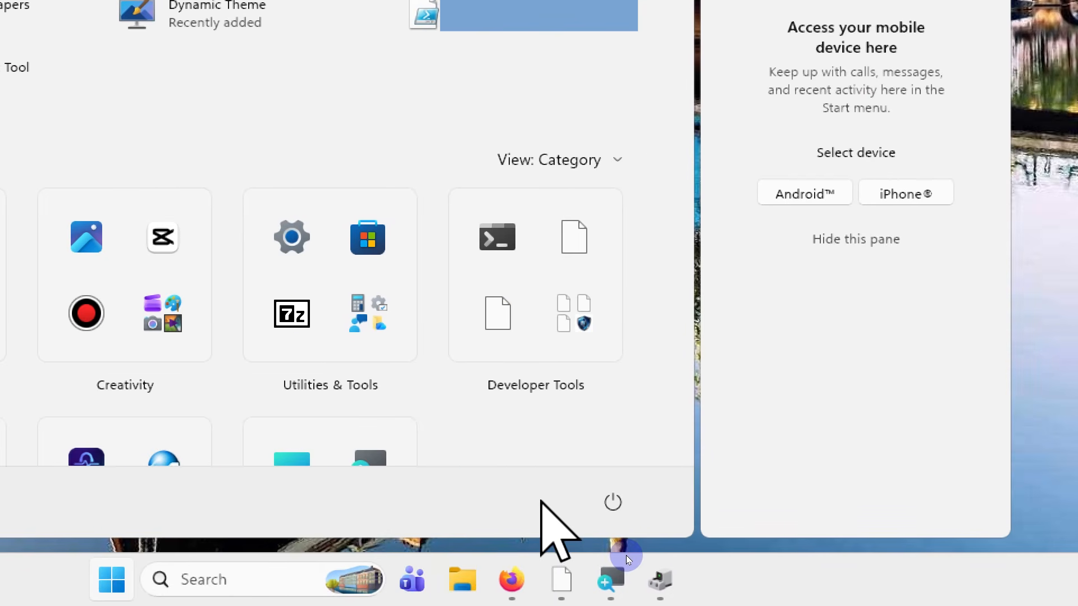
click(627, 503)
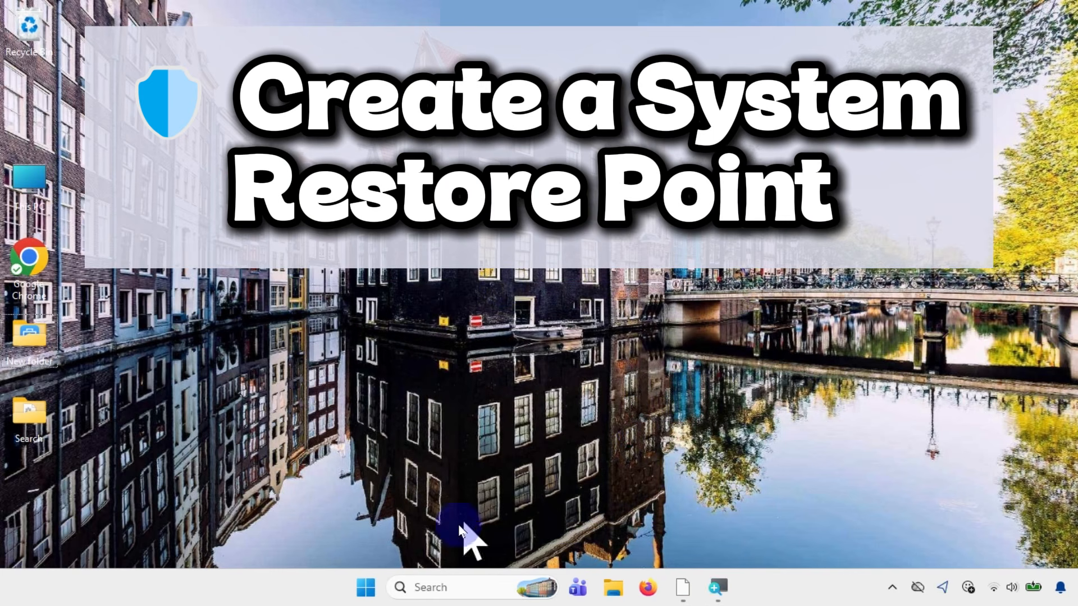
Search Windows for "create a restore point" and open the system protection settings.
click(416, 588)
text(cre)
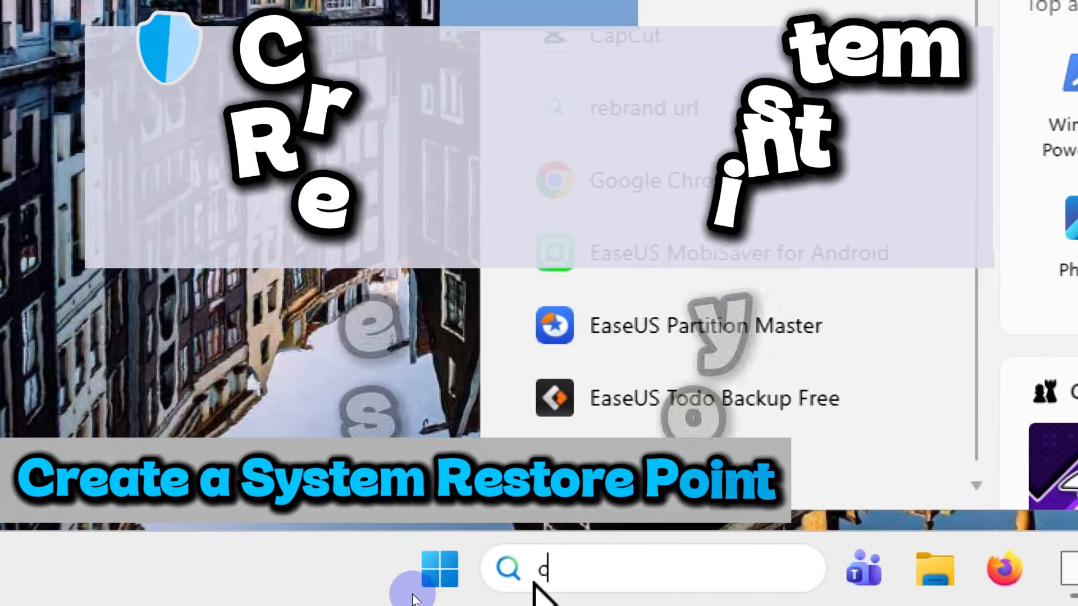
text(ate a rest)
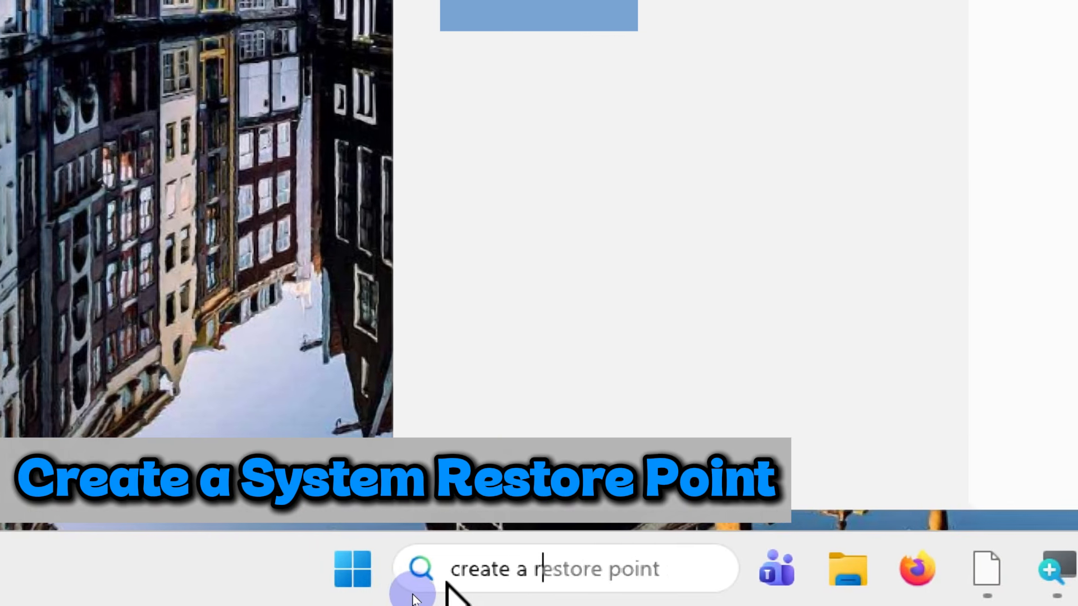
text(ore p)
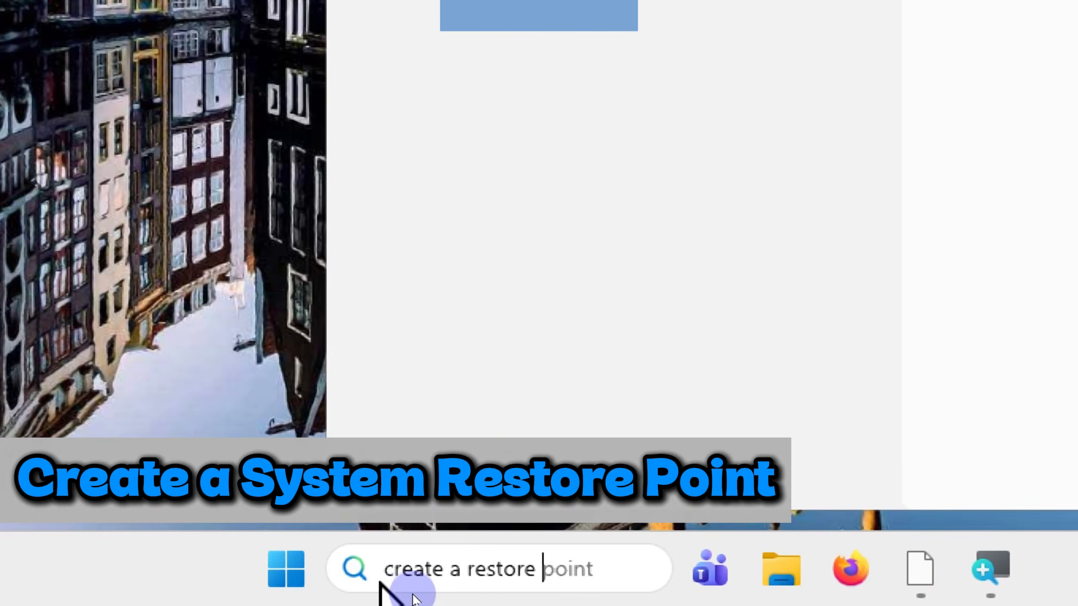
text(oint)
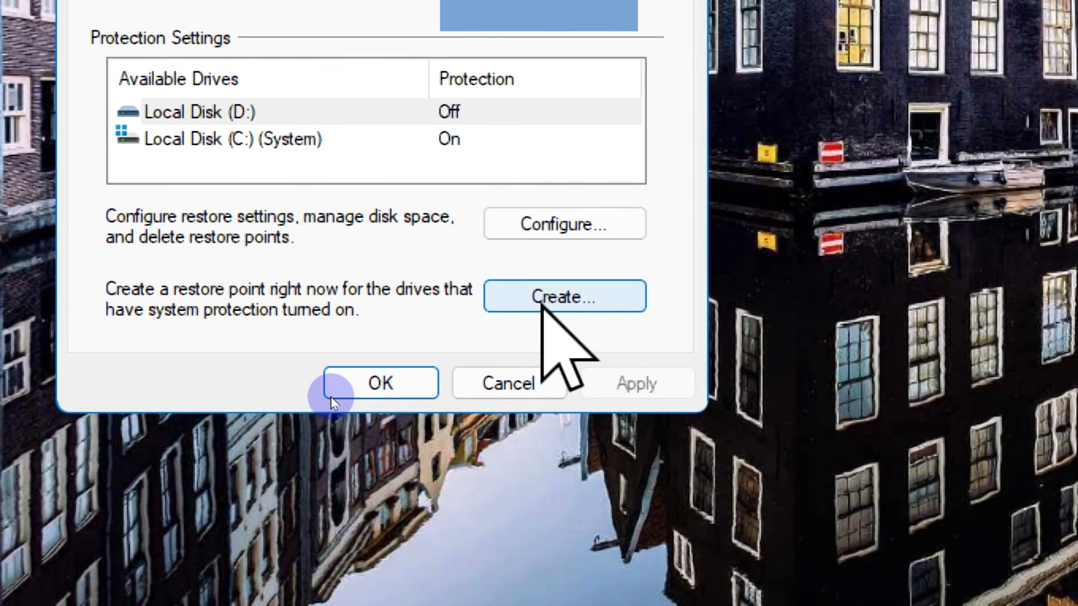
Create a system restore point with the description "Before 1080p" and close the completion dialog.
click(674, 293)
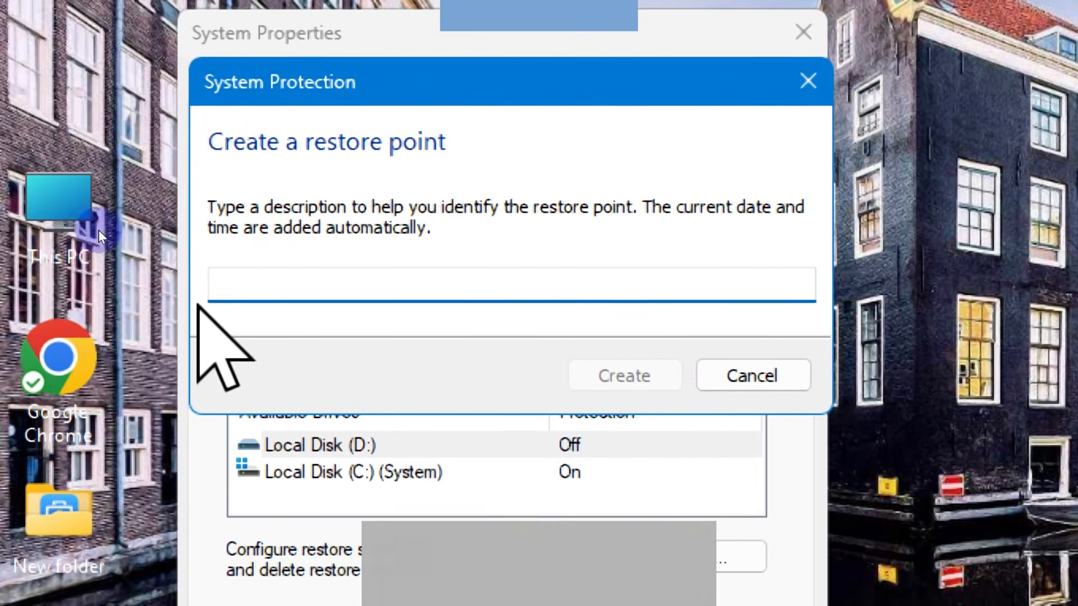
text(Before 1080p)
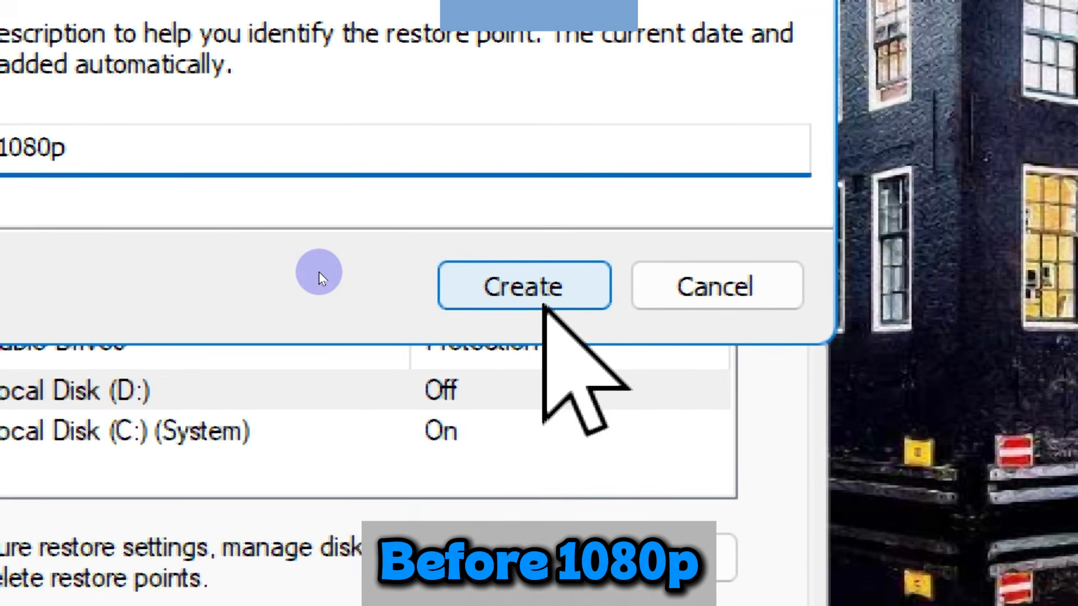
click(959, 459)
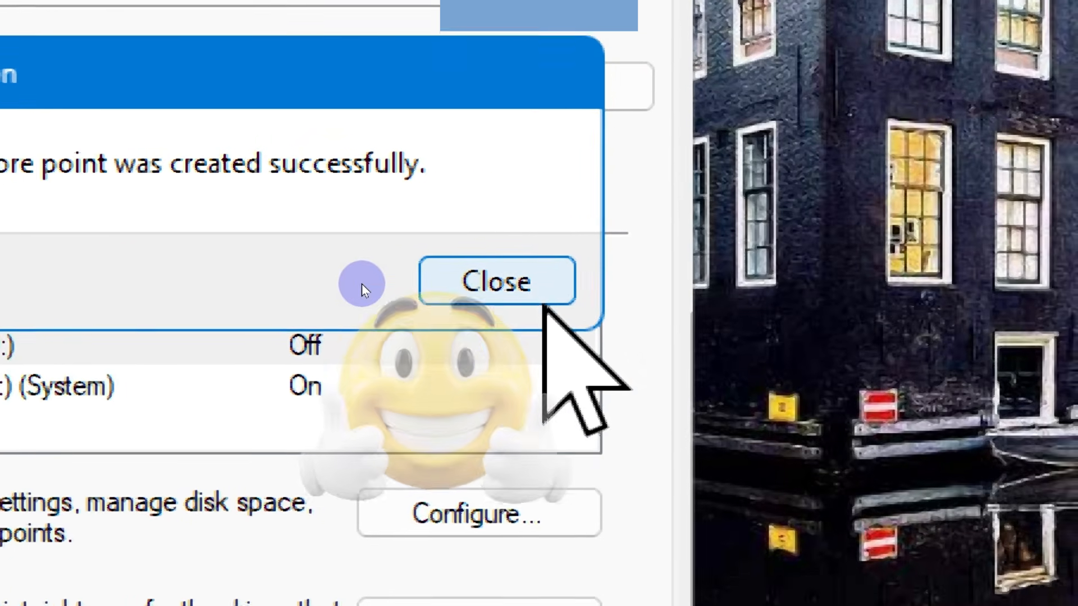
click(873, 272)
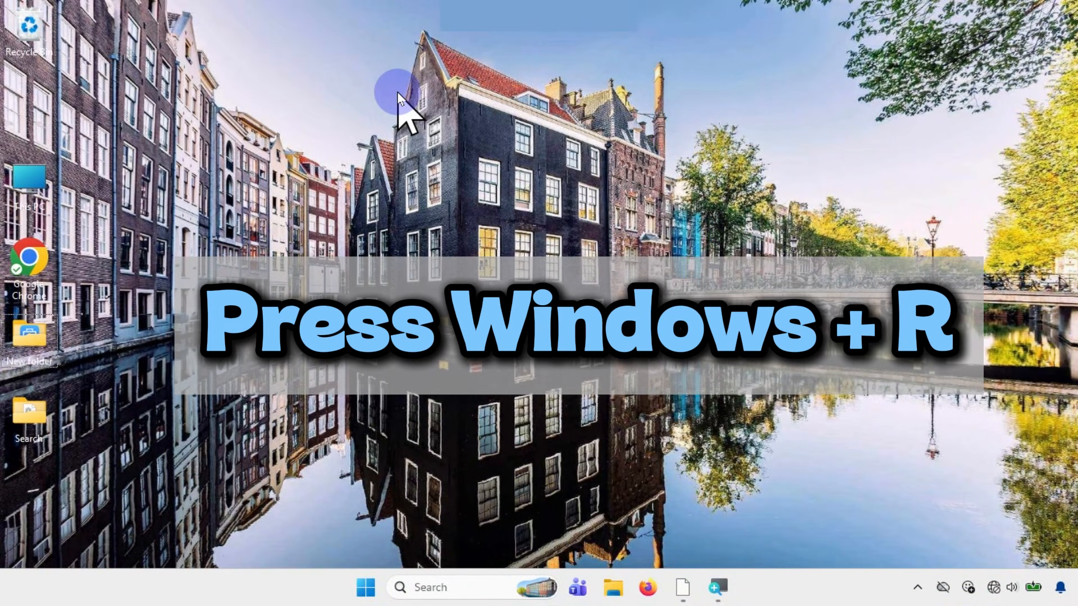
Launch the Registry Editor by running the regedit command.
key(super+r)
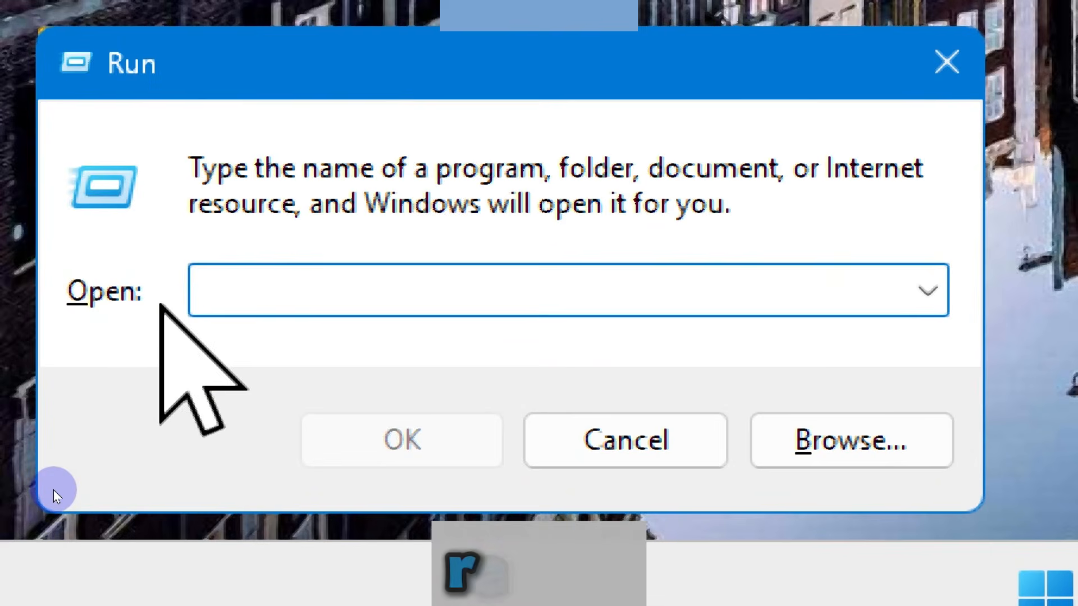
text(rege)
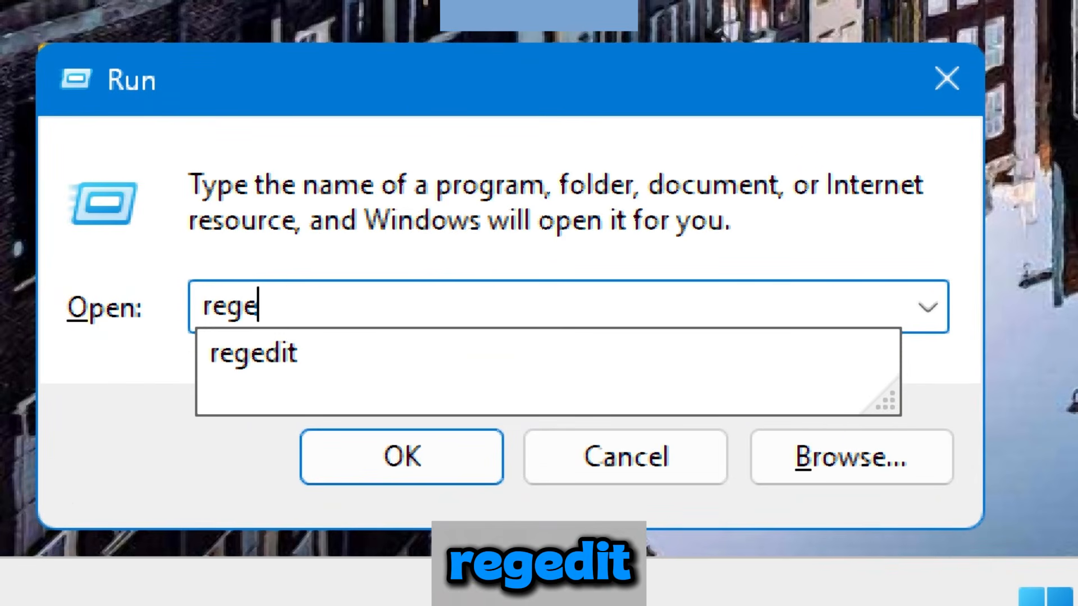
text(dit)
key(Return)
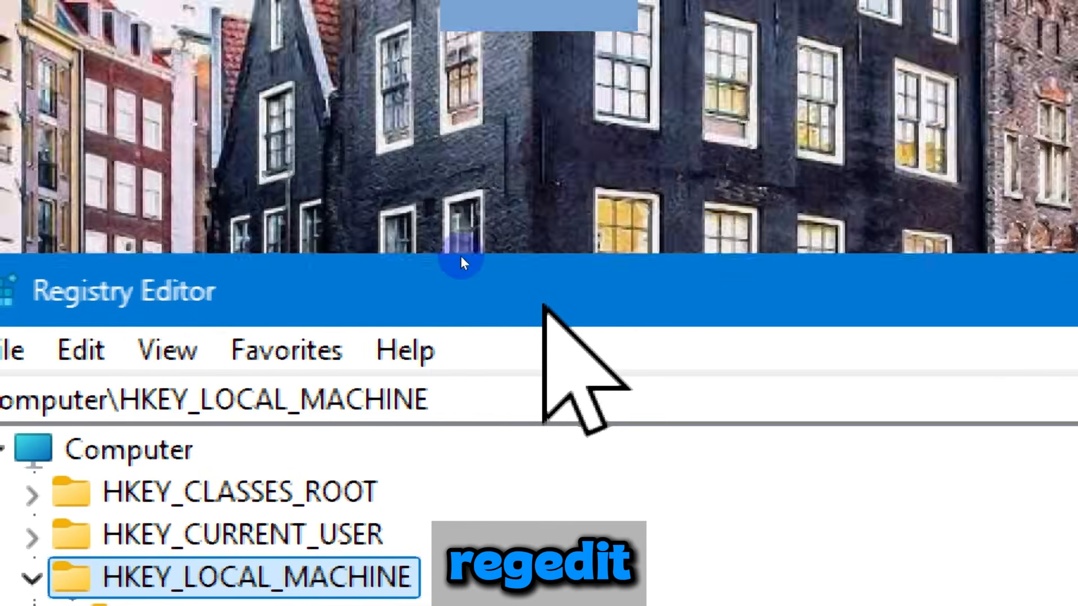
Expand the registry tree down to HKEY_LOCAL_MACHINE\SYSTEM\CurrentControlSet\Control.
click(32, 580)
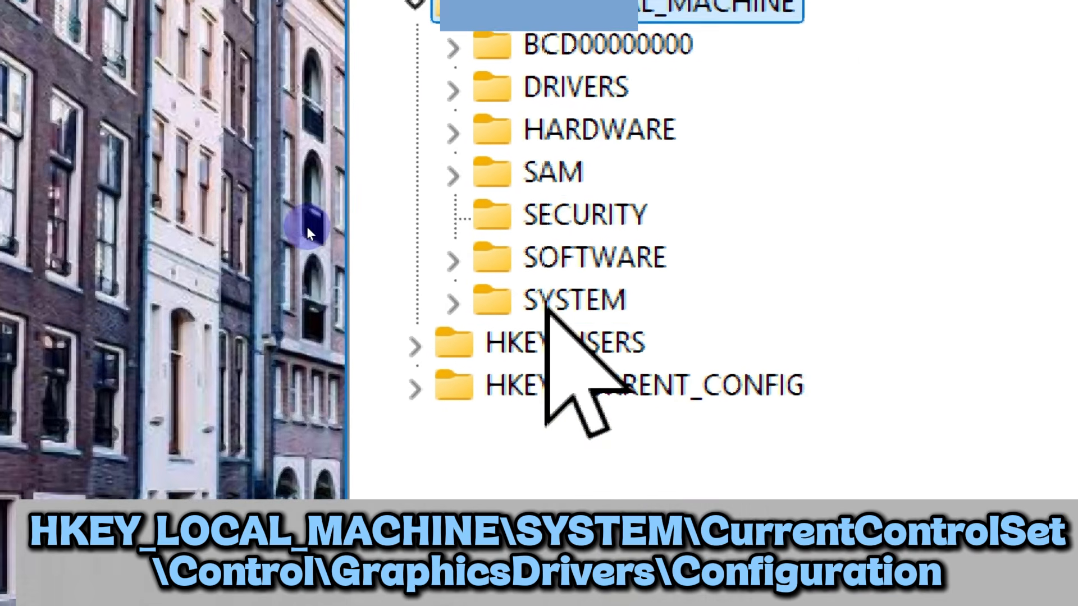
click(674, 595)
click(498, 288)
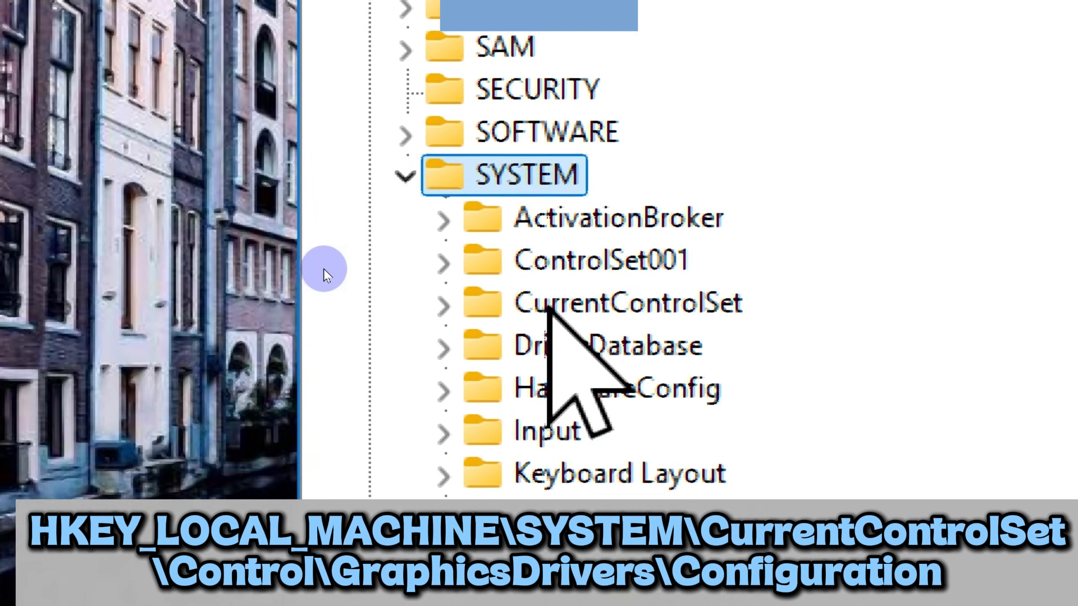
click(548, 306)
double_click(512, 315)
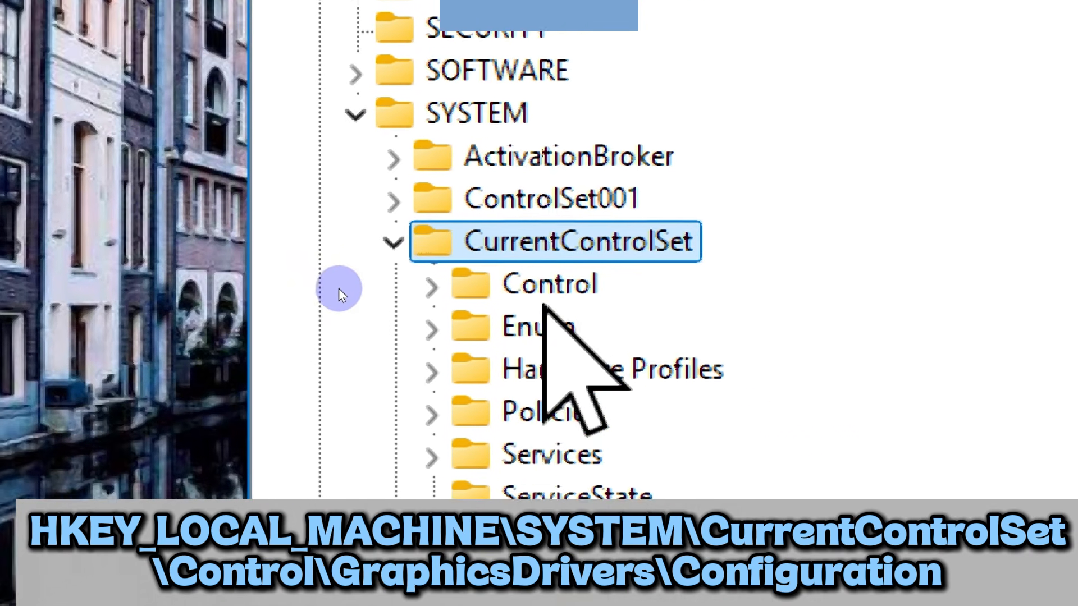
click(506, 295)
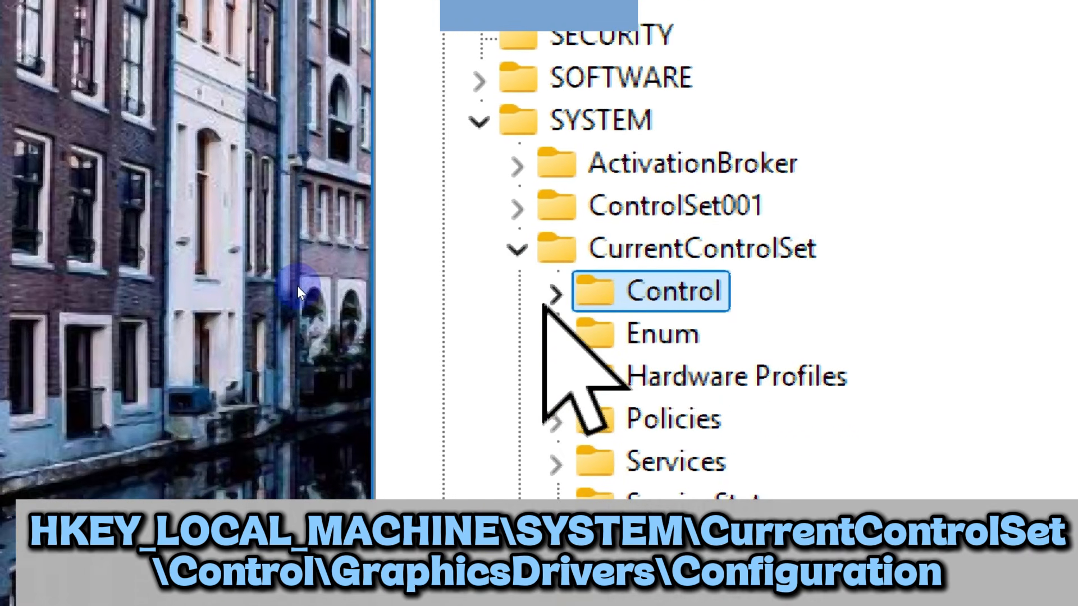
click(546, 305)
Find the GraphicsDrivers key under Control and expand it and its Configuration subkey.
scroll(544, 306, down, 8)
scroll(542, 306, down, 3)
scroll(543, 306, up, 2)
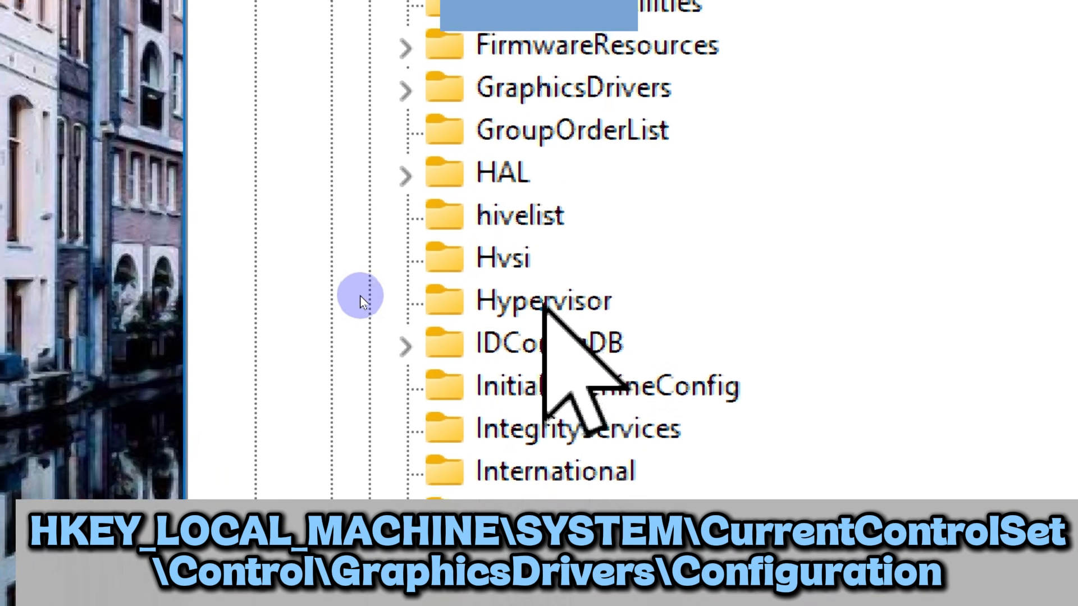
click(531, 303)
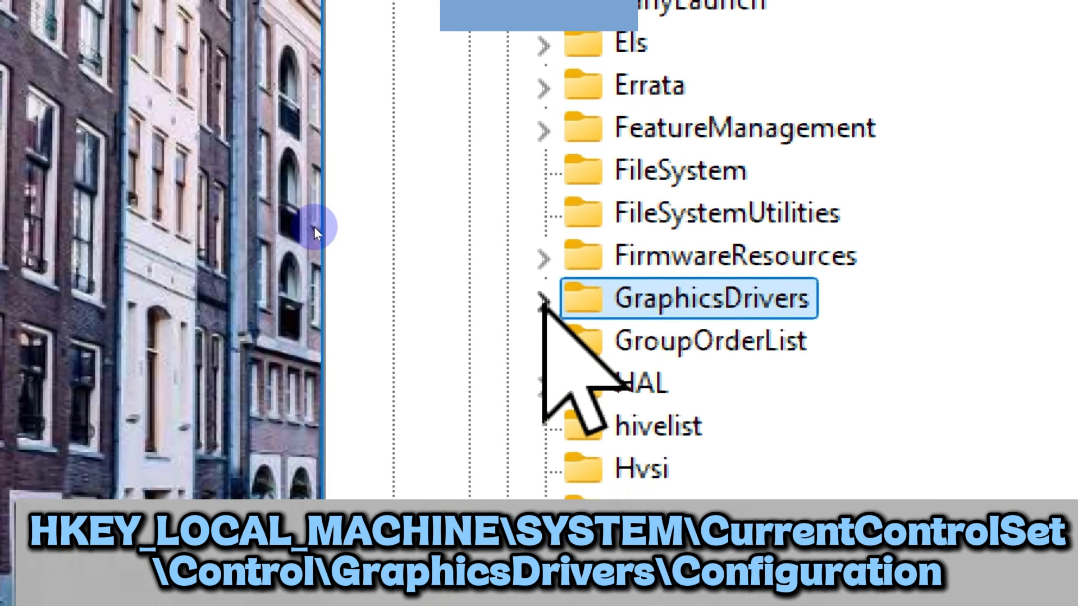
click(417, 298)
click(564, 424)
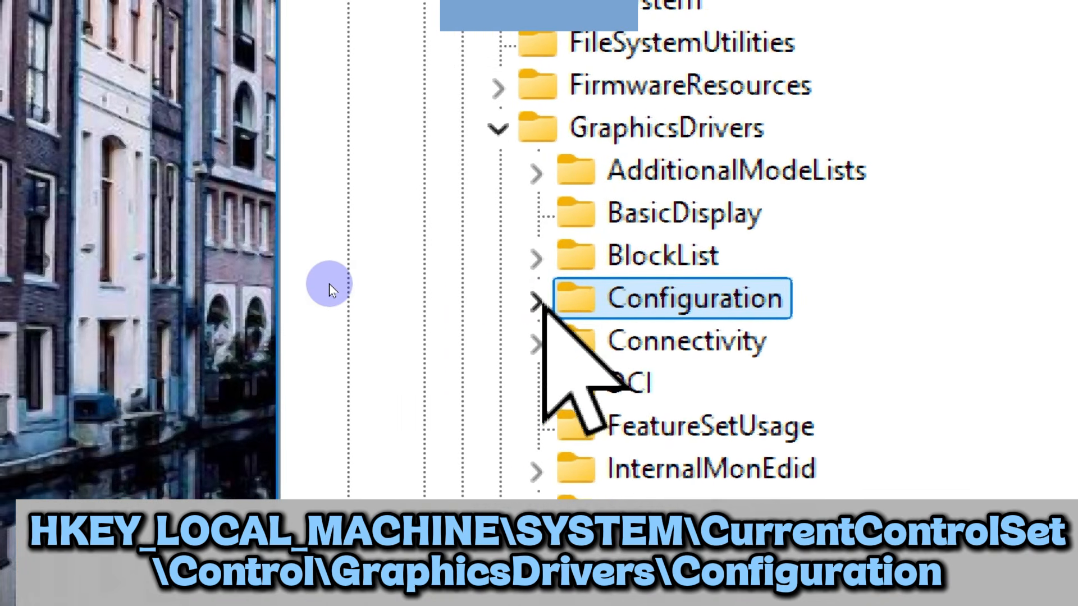
click(449, 290)
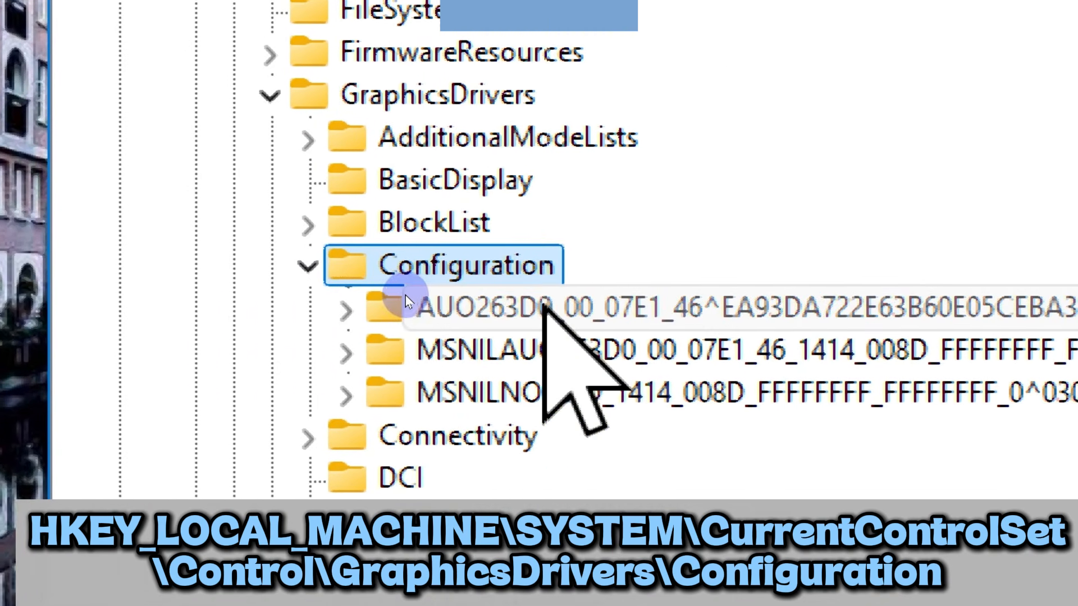
Check the three display subkeys under Configuration one after another.
click(407, 304)
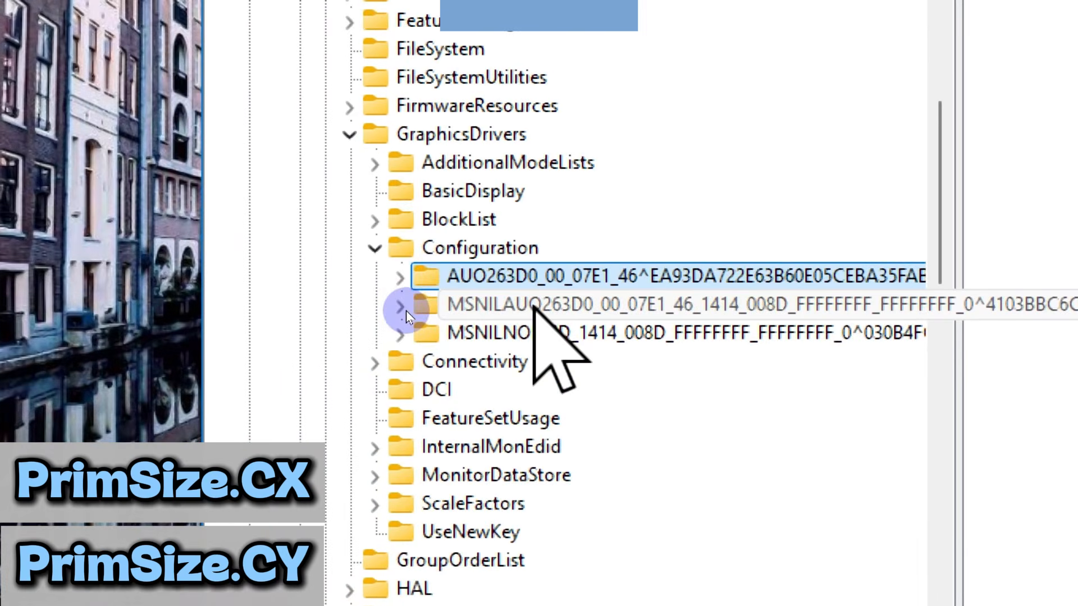
click(388, 538)
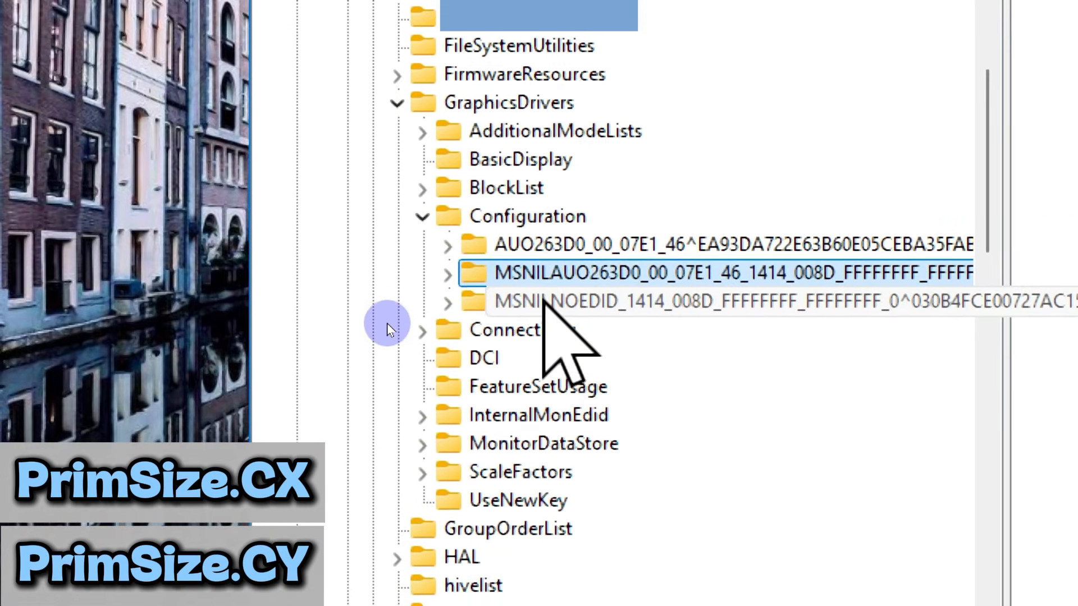
click(130, 458)
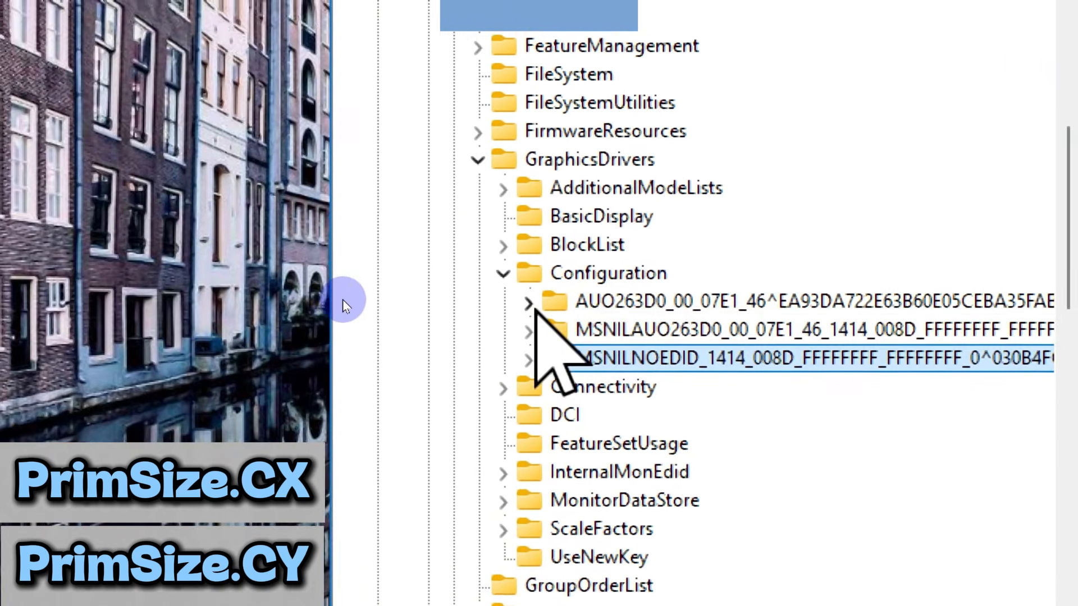
Expand the AUO263D0 display key and set PrimSurfSize.cx in its 00 subkey to 1920 in hexadecimal base.
click(528, 303)
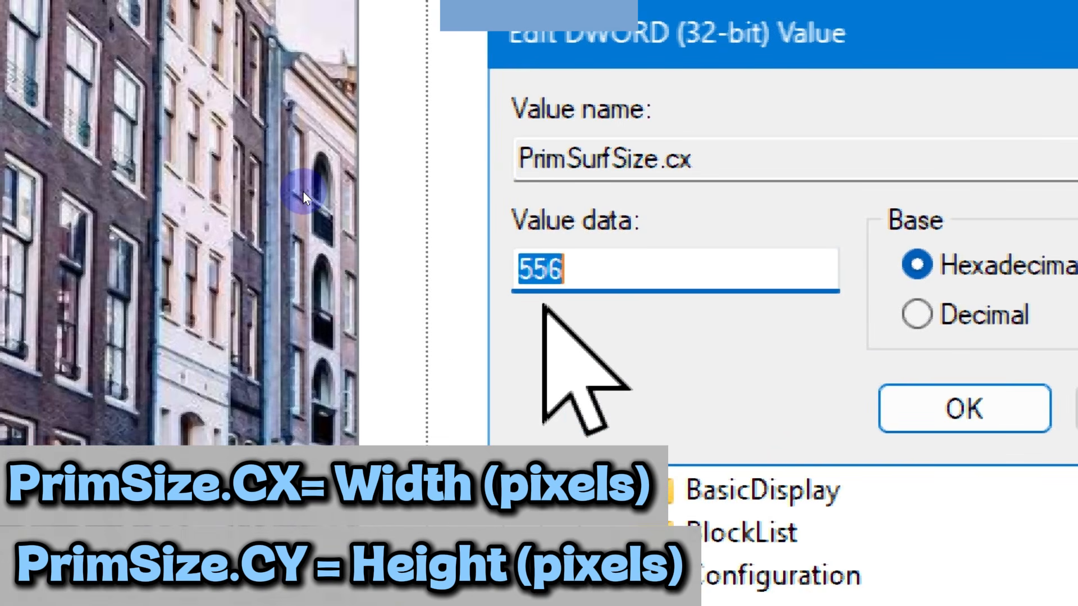
text(1920)
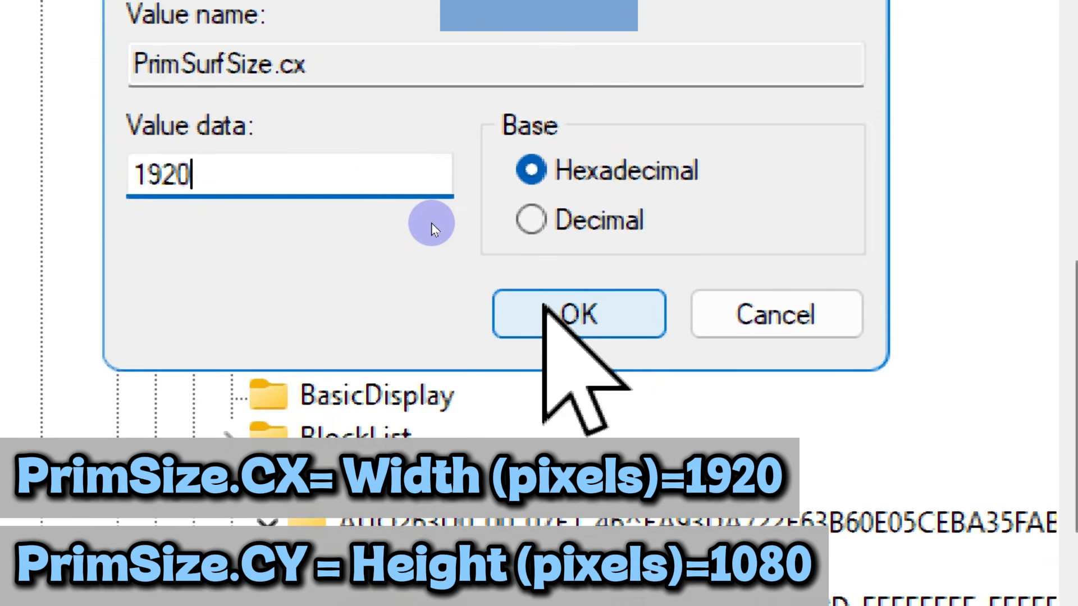
key(Return)
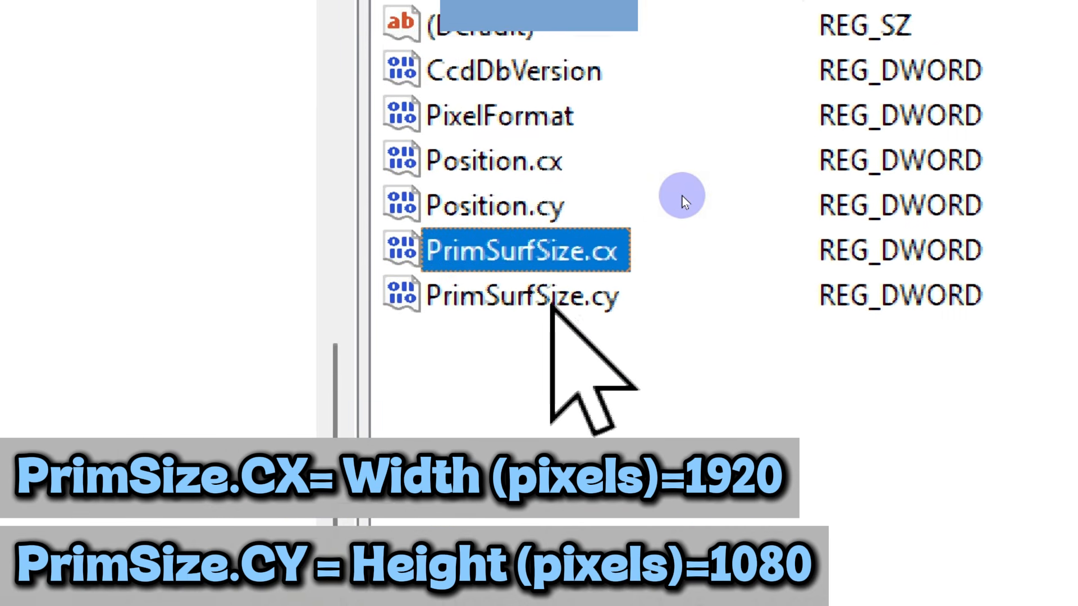
Set the PrimSurfSize.cy value in the same 00 subkey to 1080 in hexadecimal base.
key(Down)
key(Return)
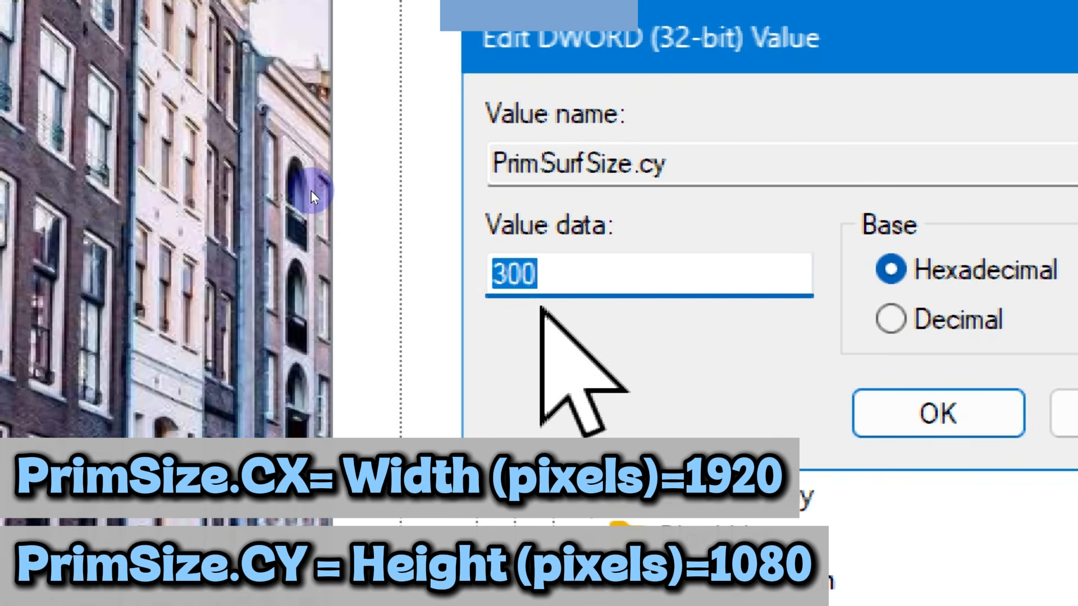
text(1080)
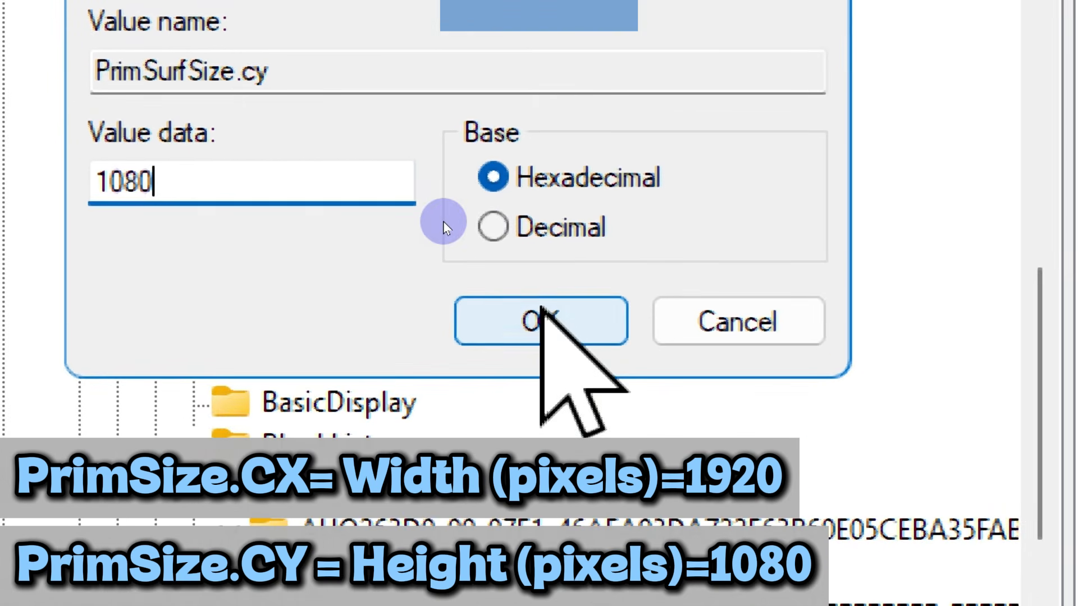
key(Return)
key(Up)
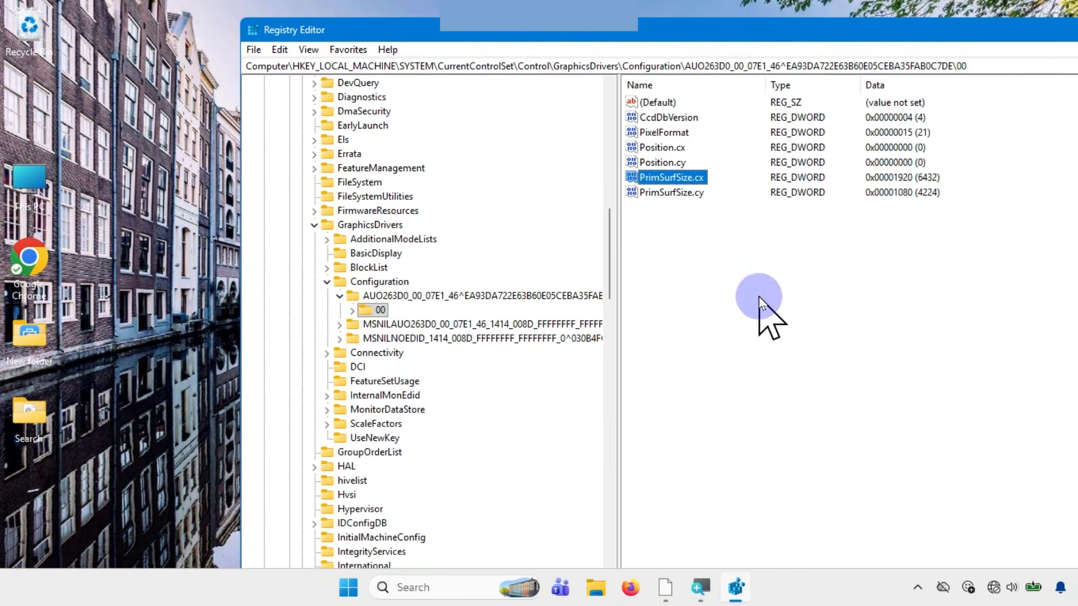
Shift the Registry Editor window so its title bar controls are reachable, and close it.
drag(930, 33, 720, 32)
drag(923, 34, 699, 33)
click(878, 34)
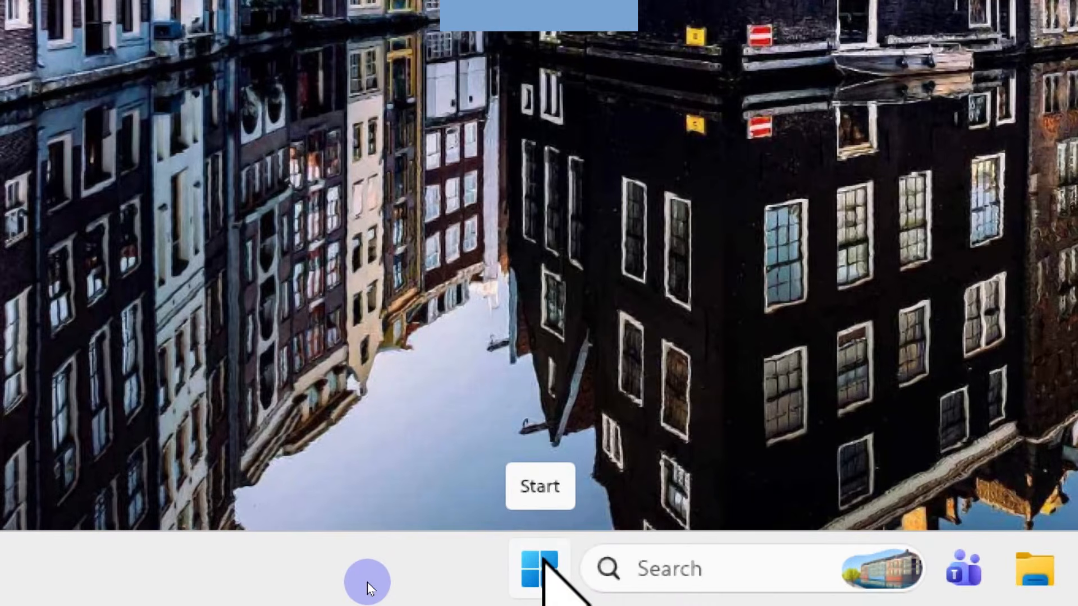
Restart the computer to apply the registry changes.
click(367, 587)
click(649, 533)
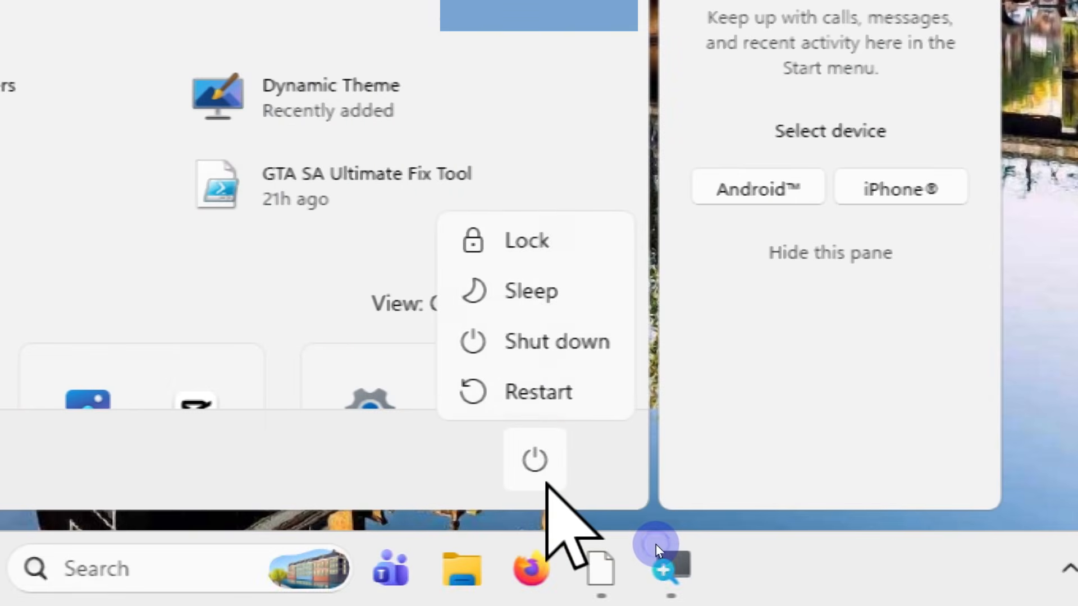
click(548, 400)
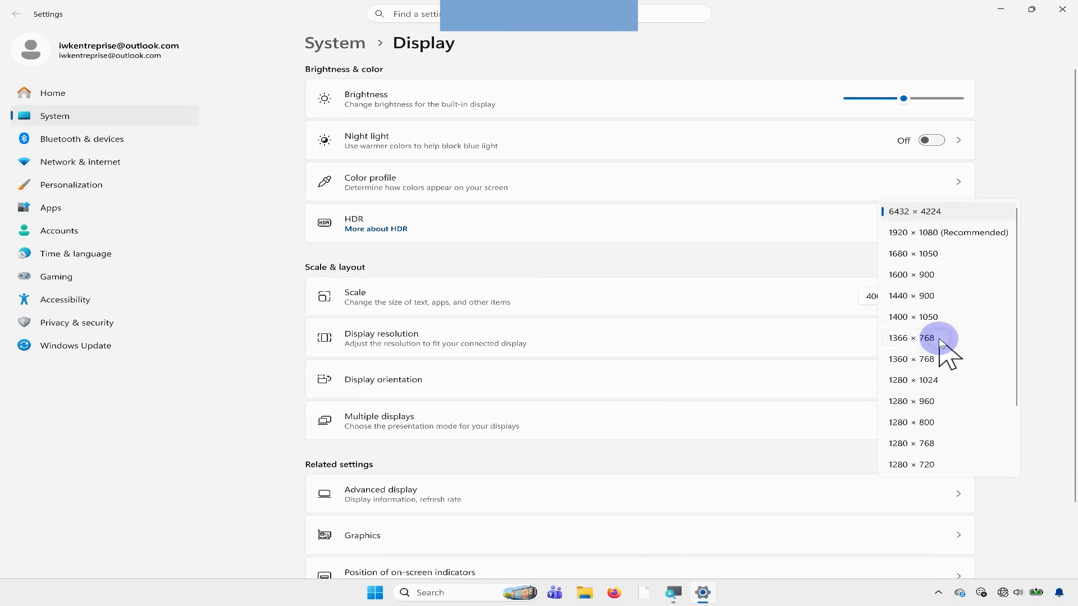
Set the display resolution to 1920 × 1080 (Recommended) and keep the changed display settings.
scroll(949, 342, up, 2)
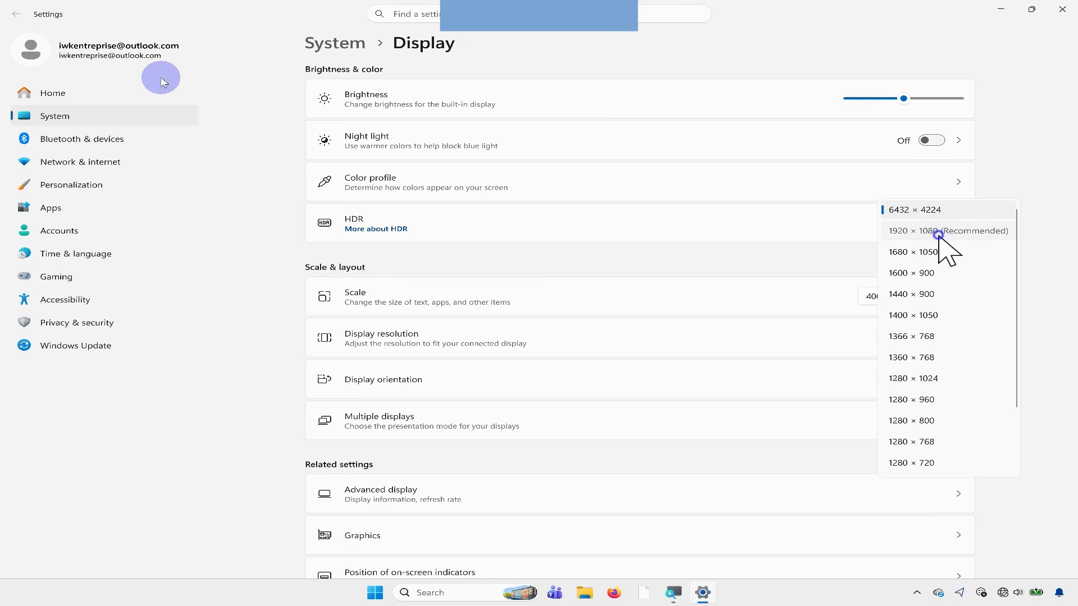
click(938, 233)
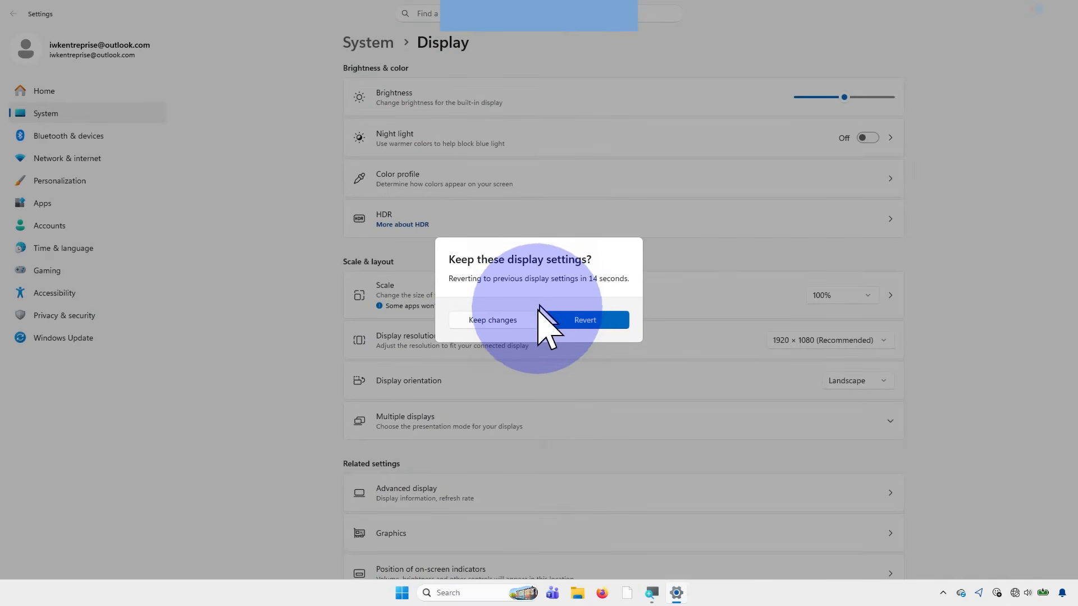
click(520, 319)
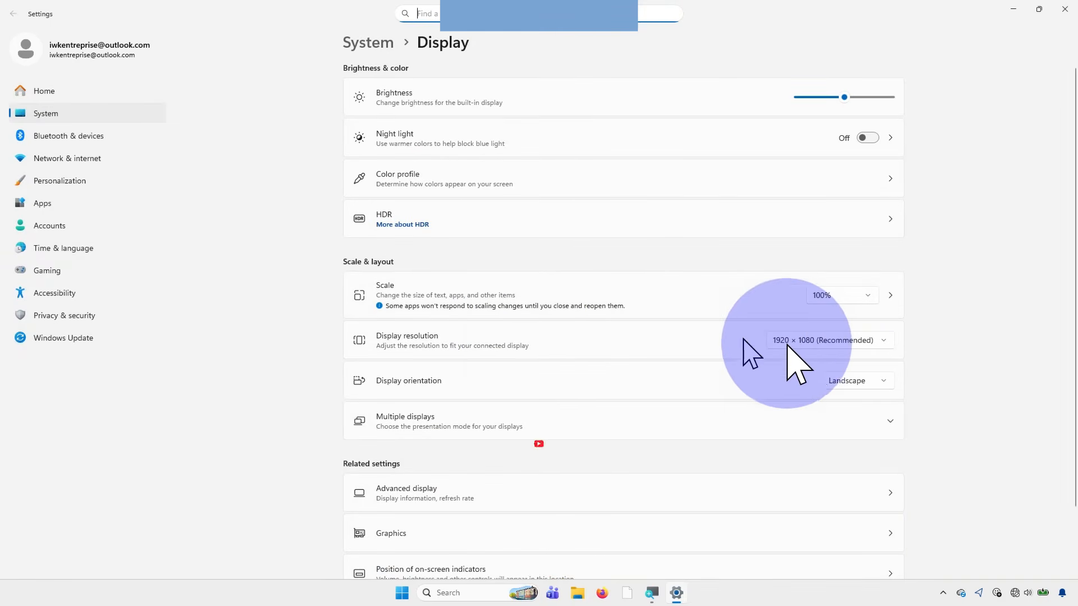